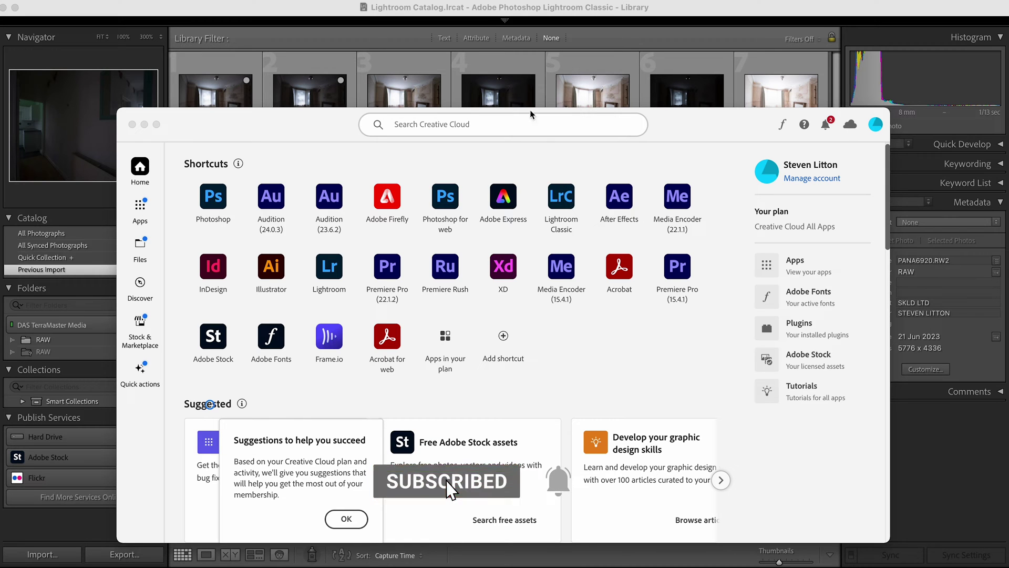
Step: Bring Lightroom Classic's Library grid of 210 imported photos in front of Creative Cloud
left_click(485, 85)
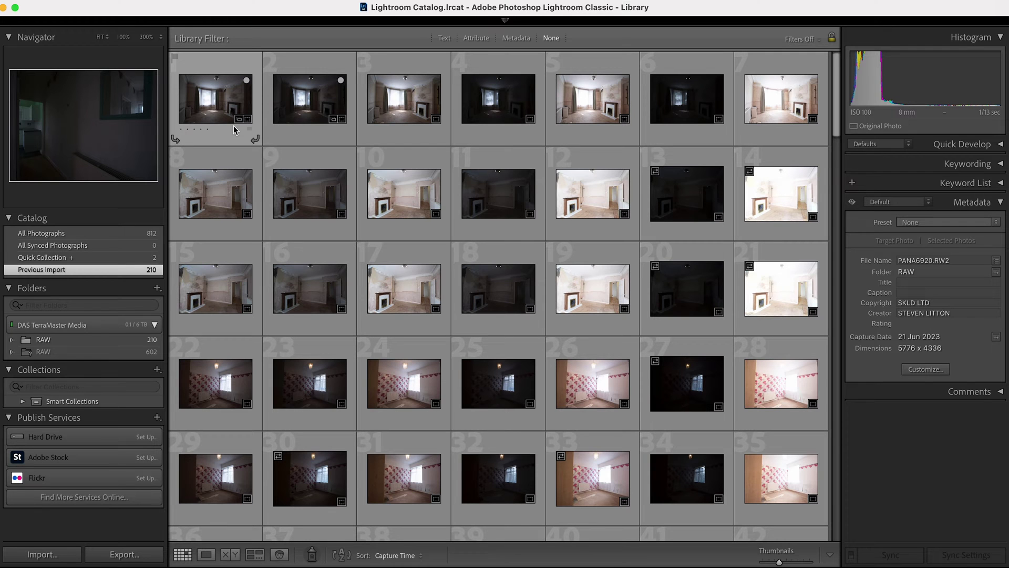
scroll(401, 287, "down", 20)
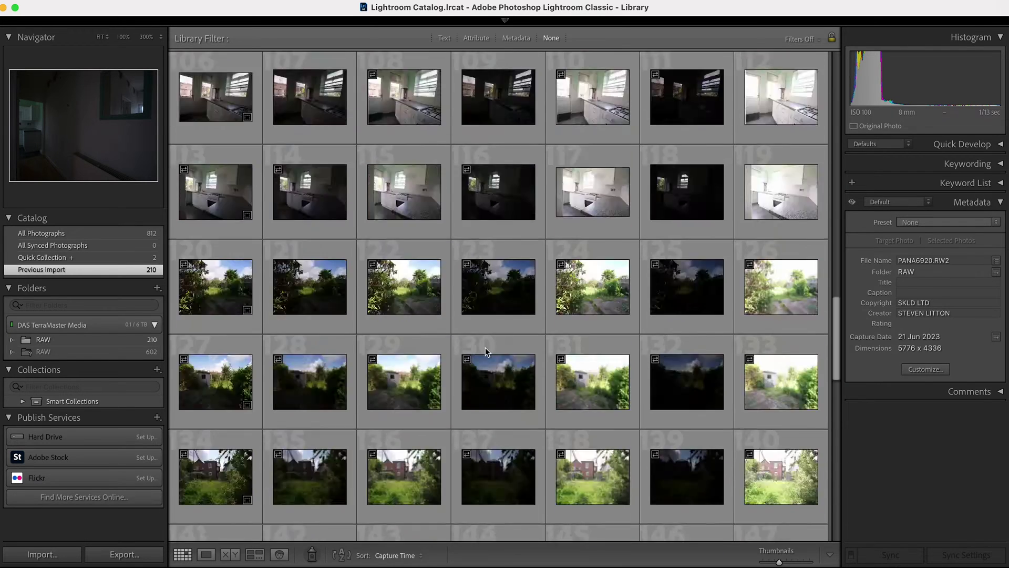
scroll(487, 345, "up", 20)
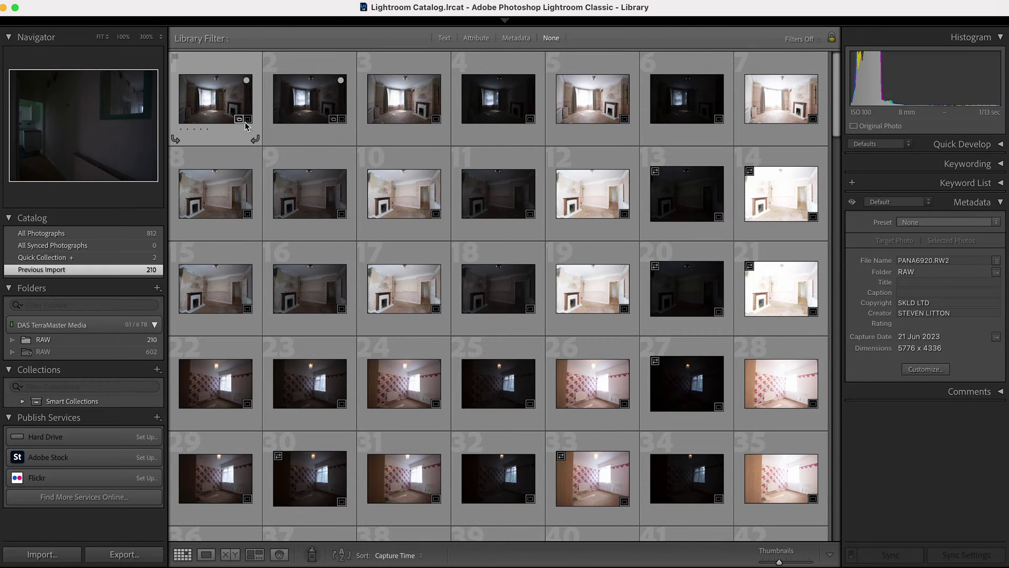
scroll(294, 184, "down", 20)
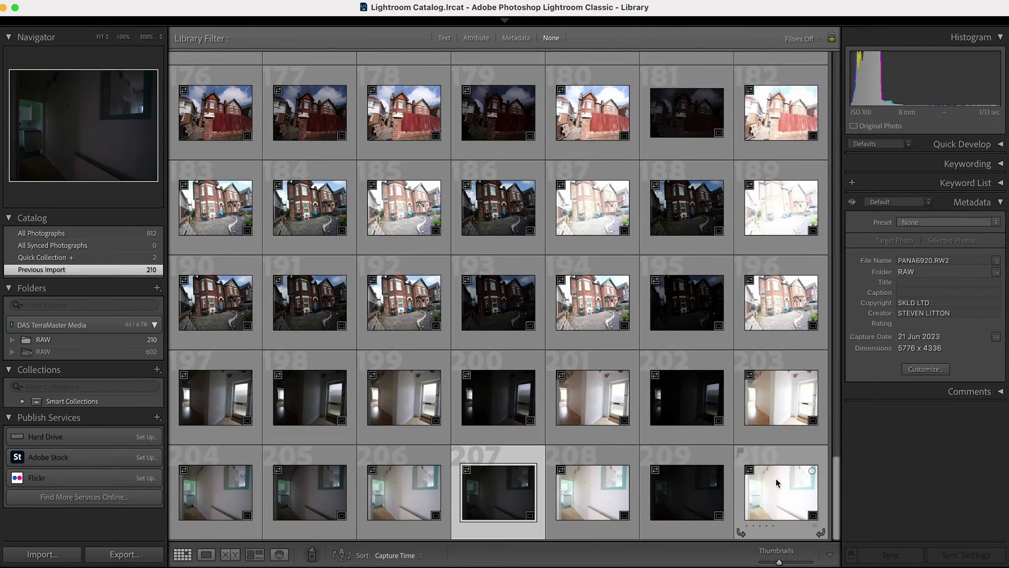
scroll(298, 286, "up", 20)
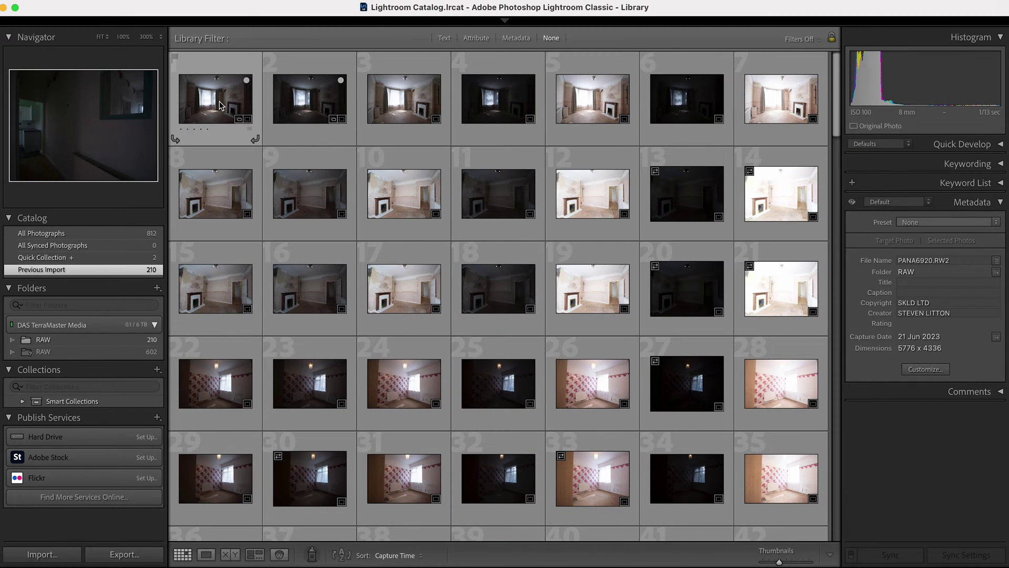
left_click(220, 105)
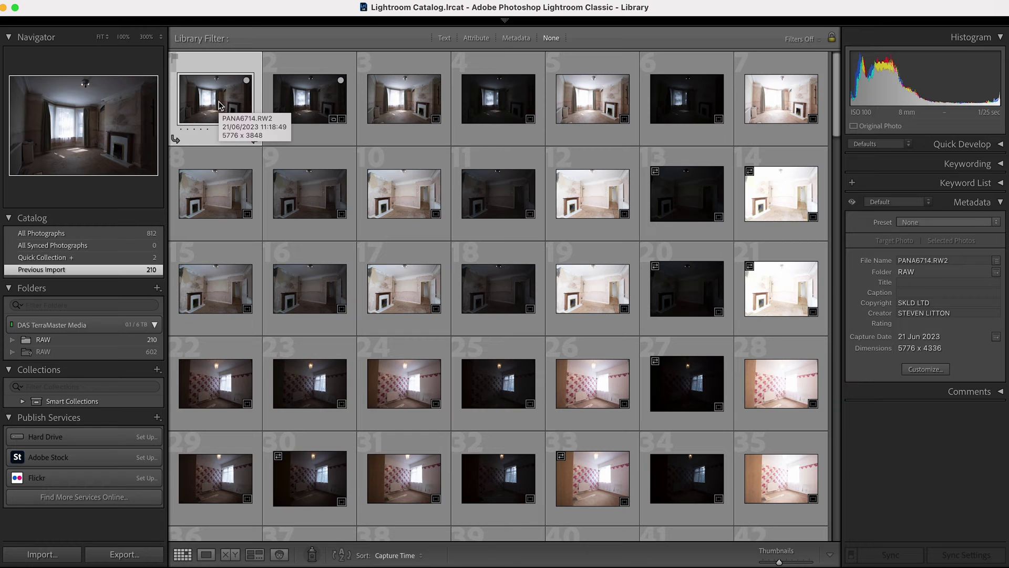
key("Right")
key("Right")
key("Right")
key("Right")
key("Right")
key("Right")
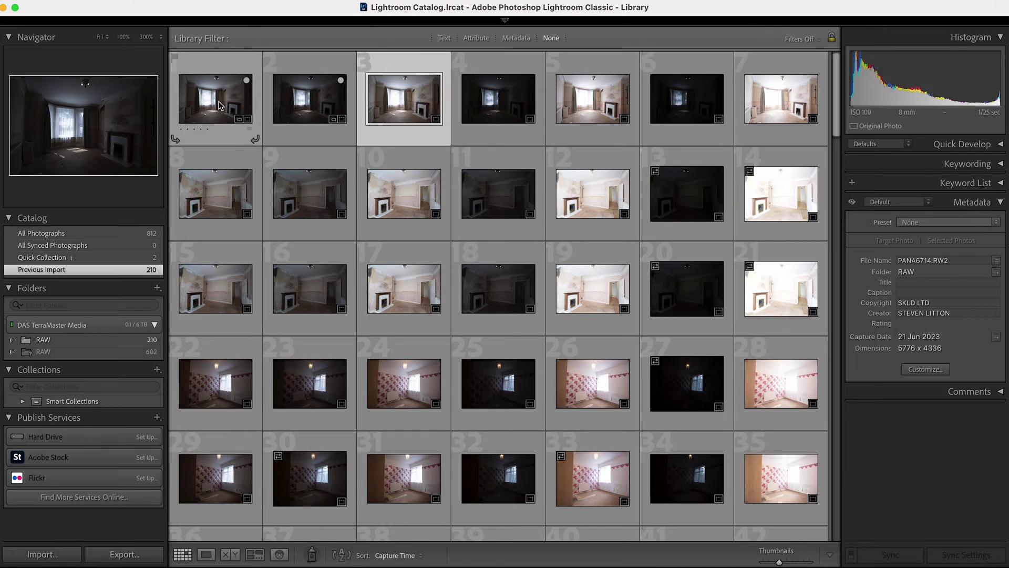
key("Left")
key("Left")
key("Left")
key("Left")
key("Left")
key("Left")
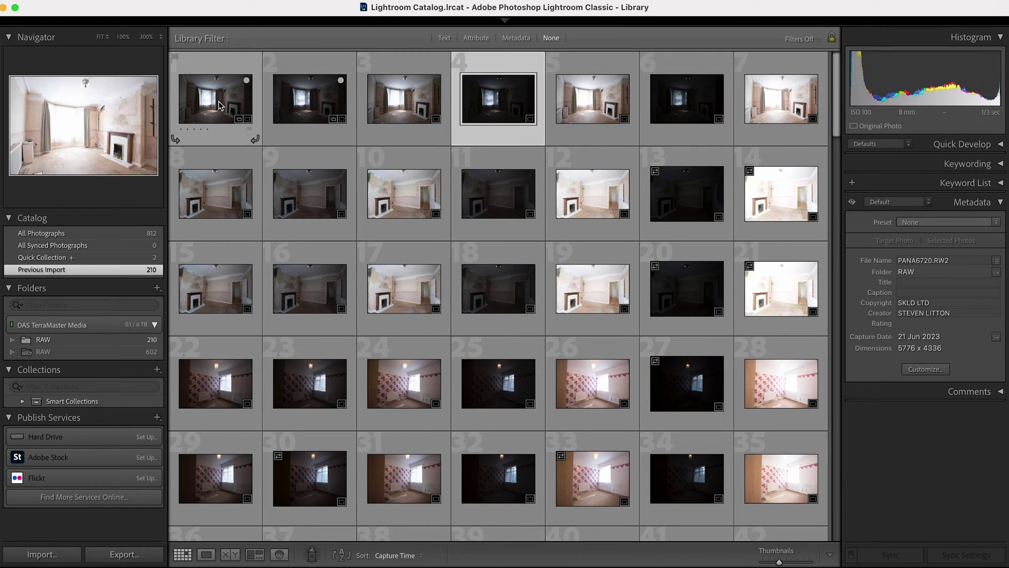
key("Right")
key("Right")
key("Right")
key("Right")
key("Right")
key("Right")
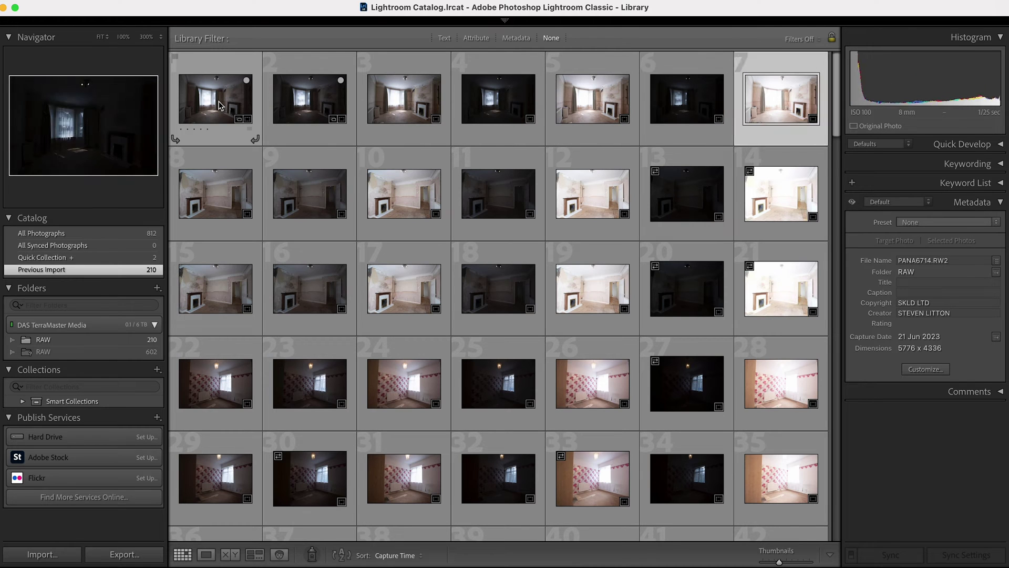
key("Left")
key("Left")
key("Left")
key("Left")
key("Left")
key("Down")
key("Left")
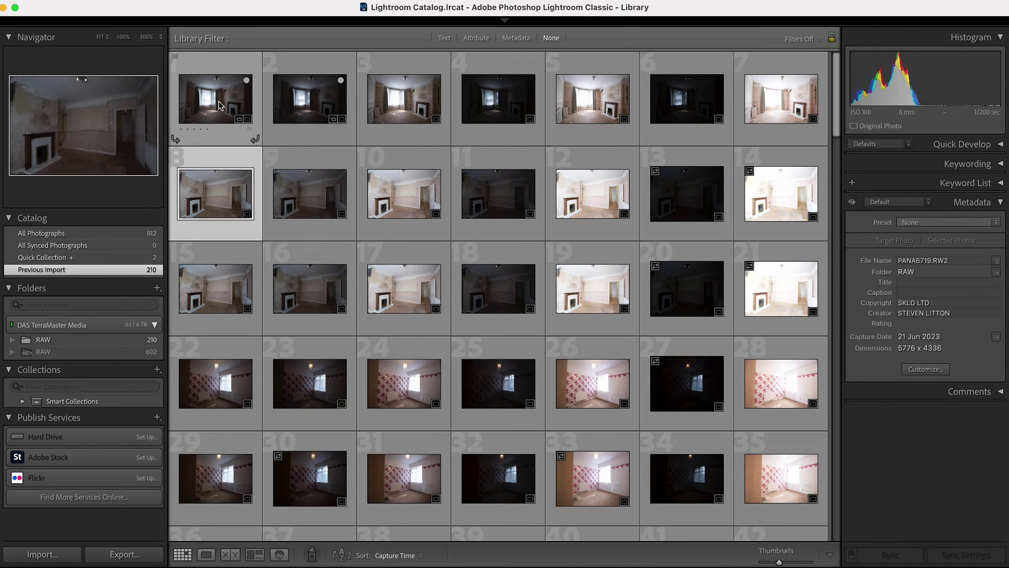
key("Right")
key("Right")
key("Right")
key("Right")
key("Right")
key("Right")
key("Down")
key("Left")
key("Left")
key("Left")
key("Left")
key("Left")
key("Left")
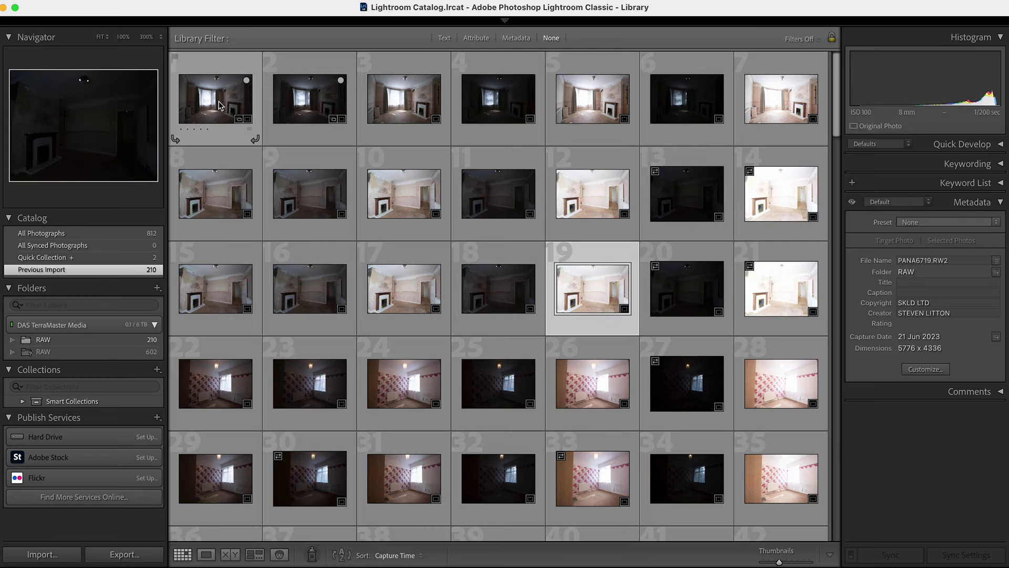
key("Down")
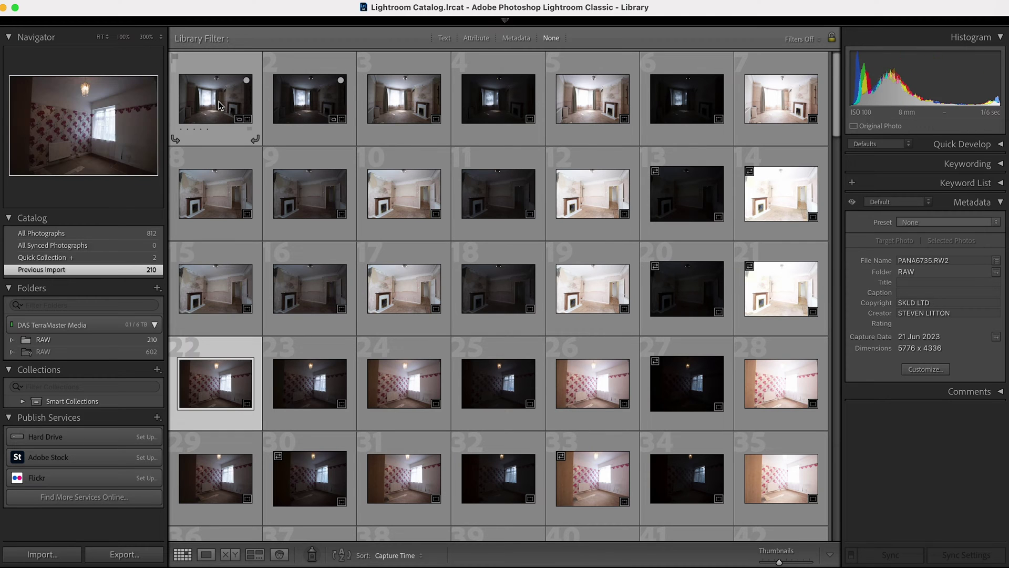
key("Right")
key("Right")
key("Right")
key("Right")
key("Right")
key("Right")
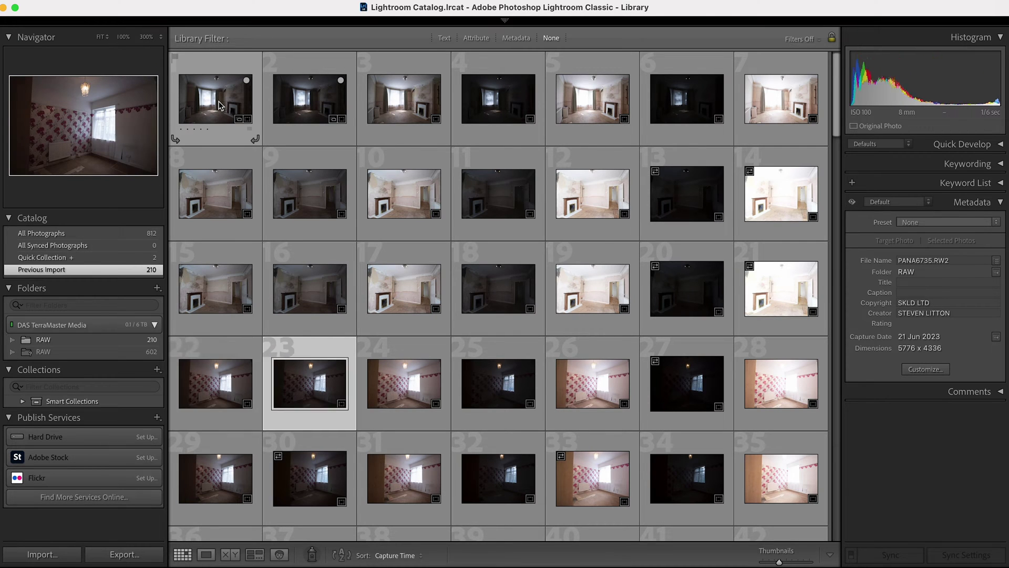
key("Down")
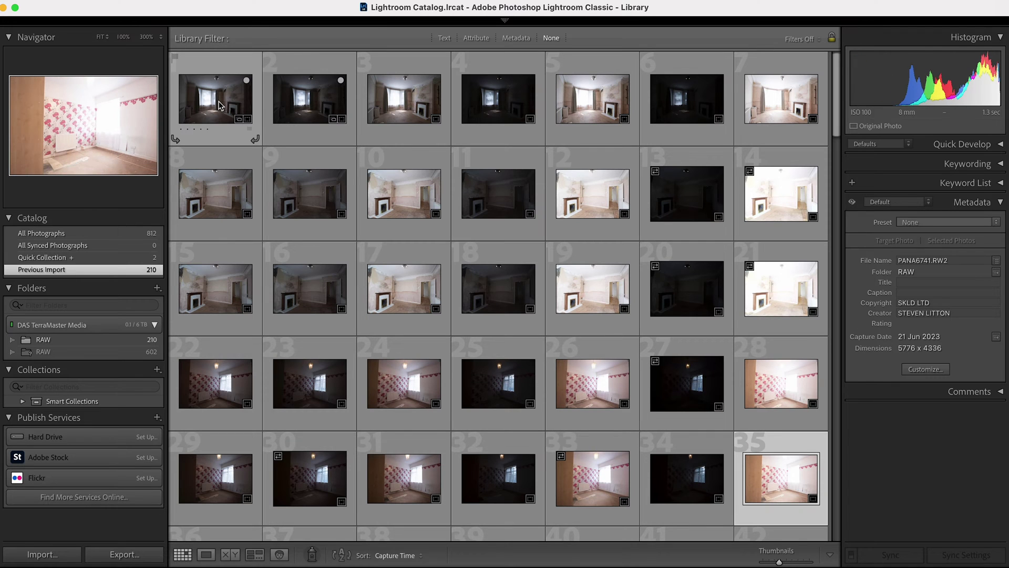
scroll(428, 309, "down", 10)
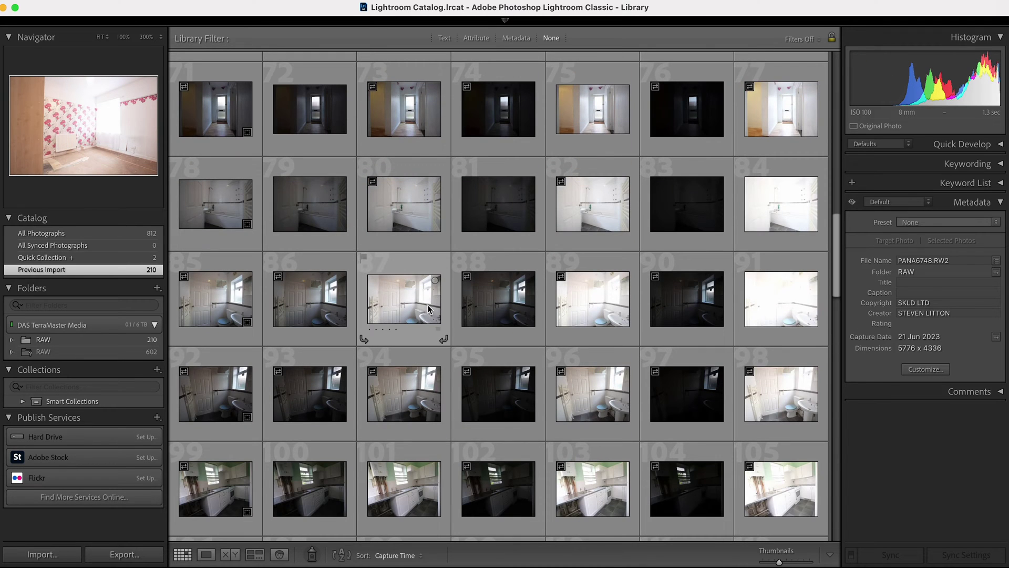
scroll(429, 309, "up", 10)
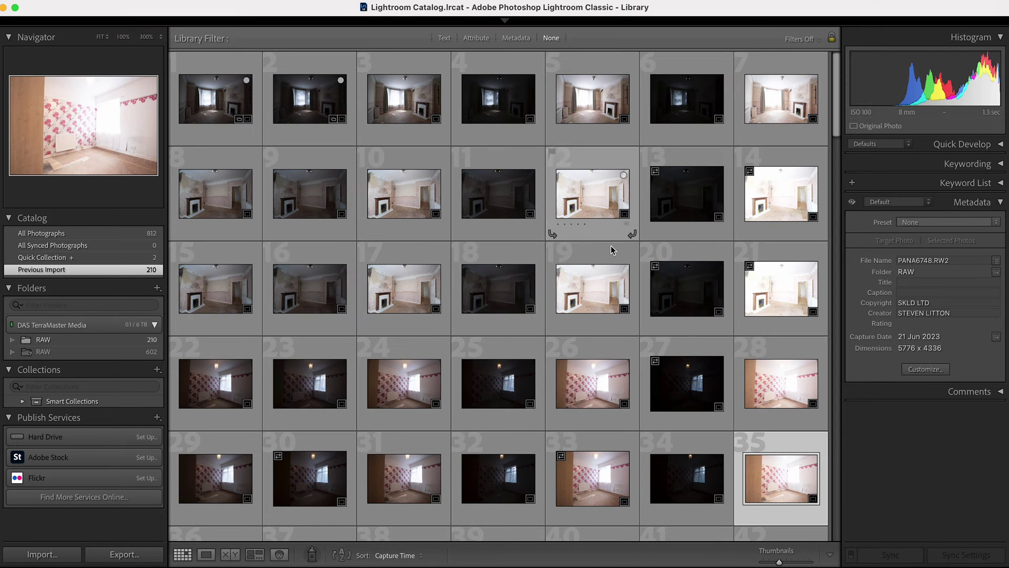
Step: Make photo 1 the active photo in the Library grid
scroll(473, 368, "down", 15)
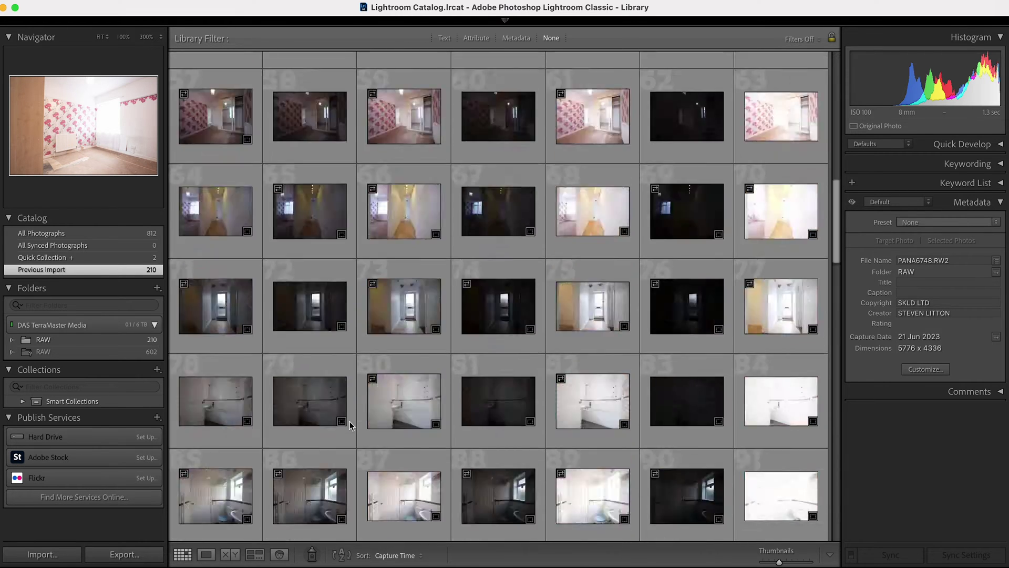
scroll(426, 334, "up", 15)
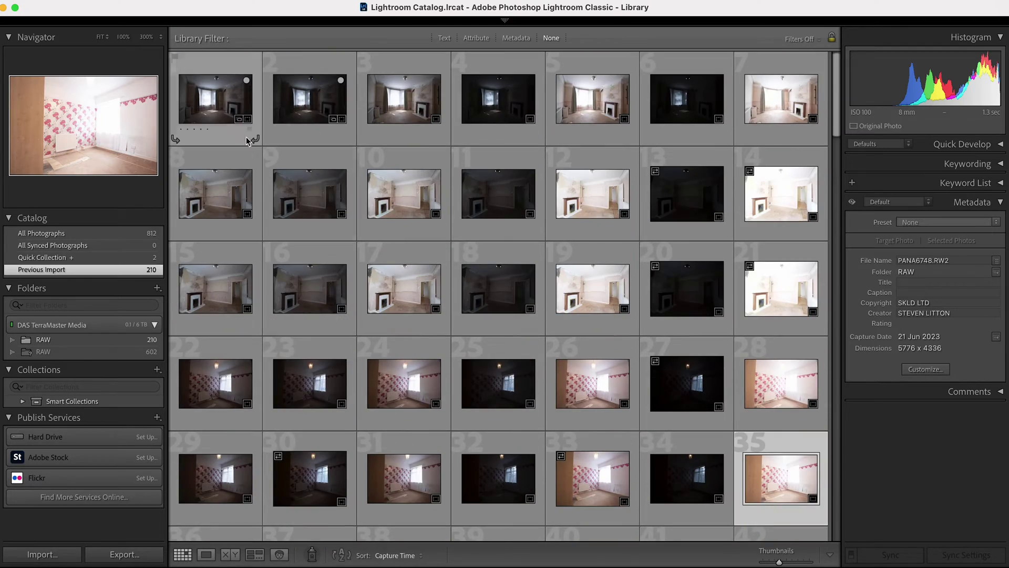
left_click(223, 103)
scroll(409, 318, "down", 10)
scroll(409, 319, "down", 5)
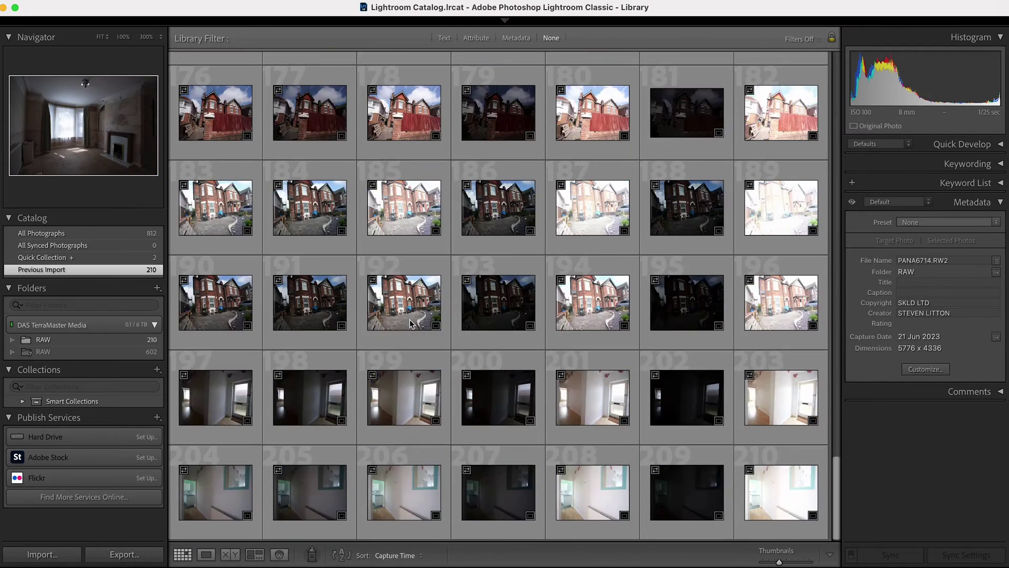
Step: Select all 210 photos, briefly reduce the selection to photo 1, then reselect all
key("super+a")
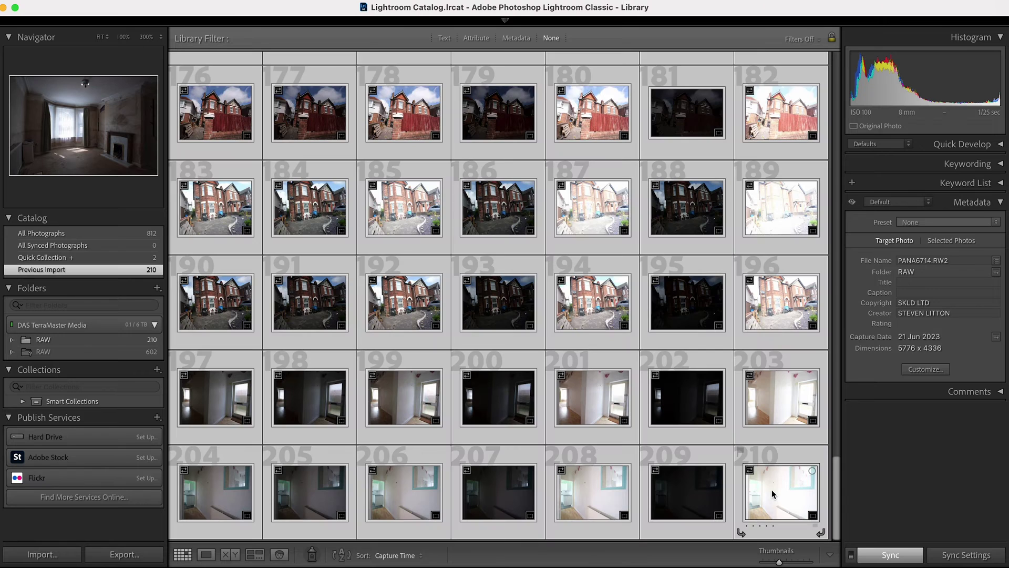
left_click(495, 415)
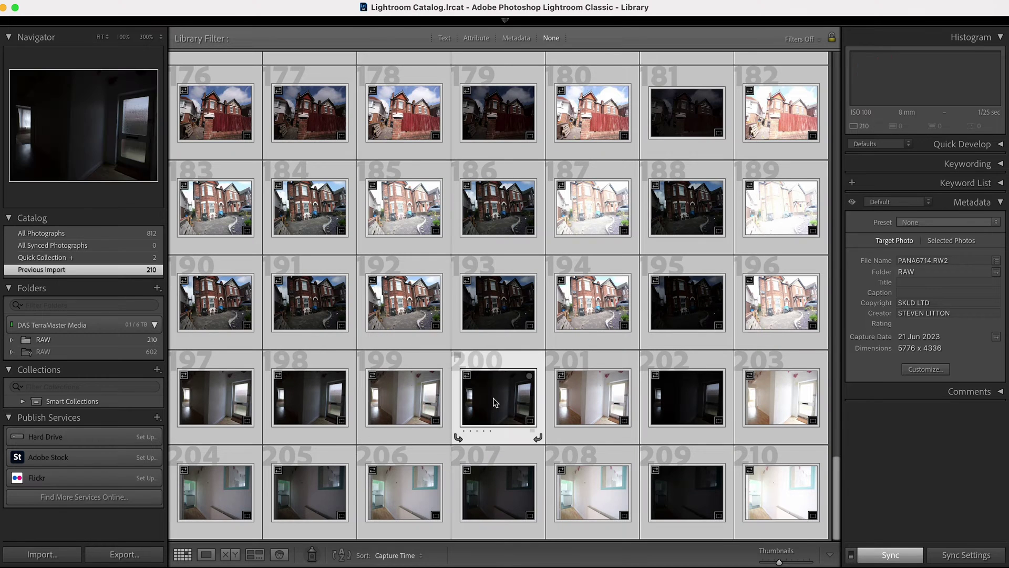
key("Home")
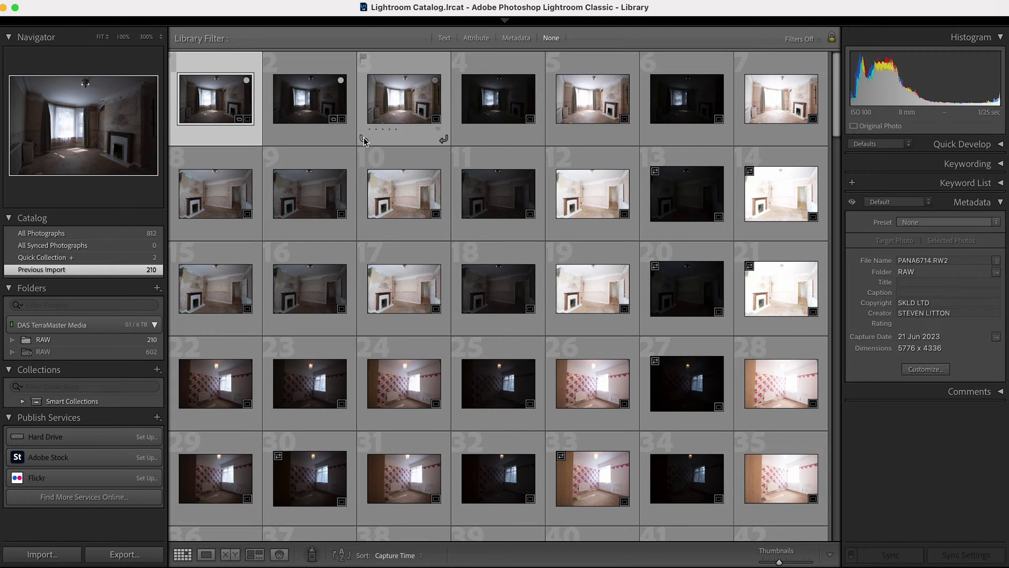
key("super+a")
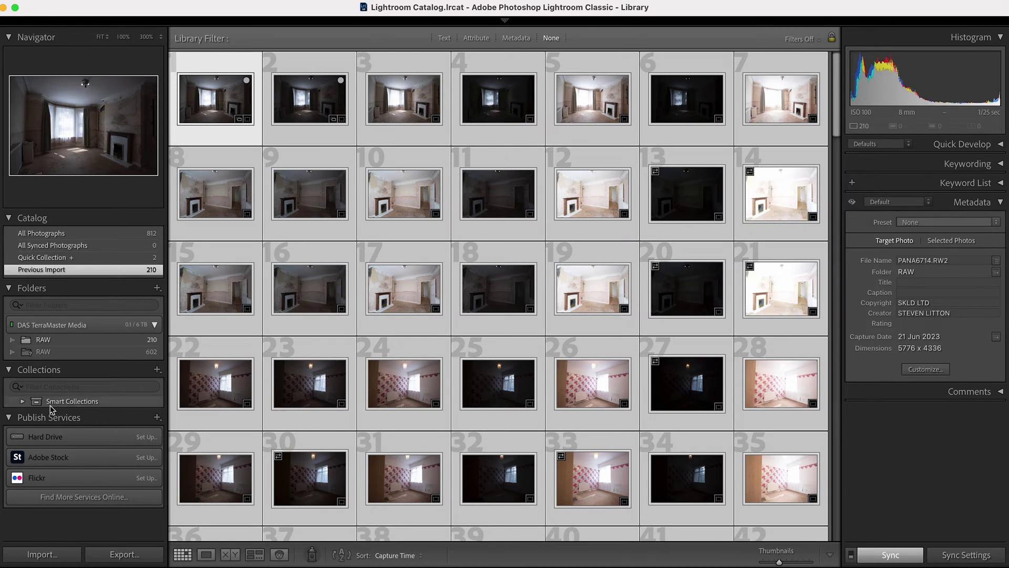
scroll(386, 315, "down", 15)
scroll(415, 284, "up", 15)
Step: Check the selected photos' context actions without choosing any, then scroll through the grid
right_click(506, 97)
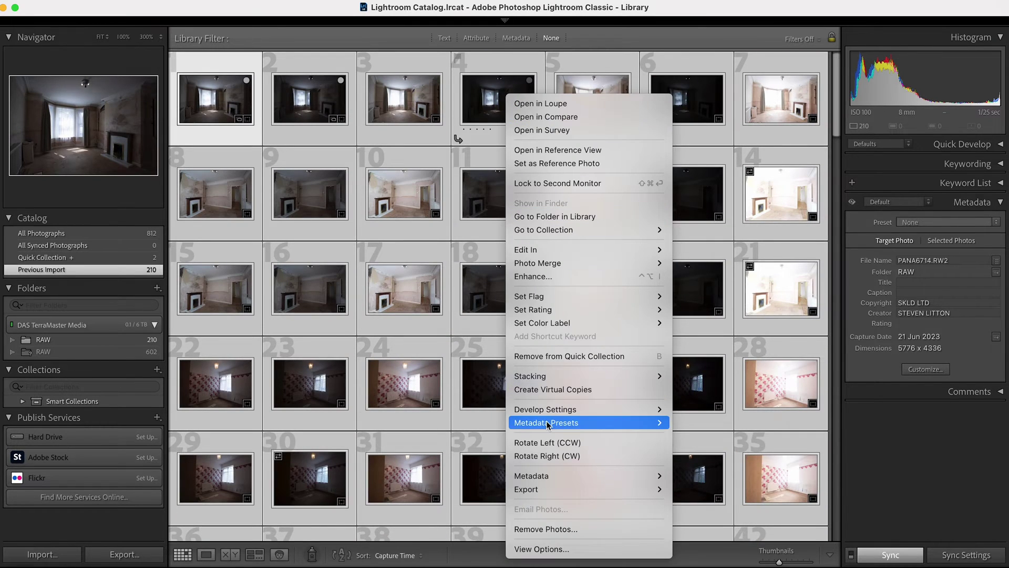
mouse_move(563, 378)
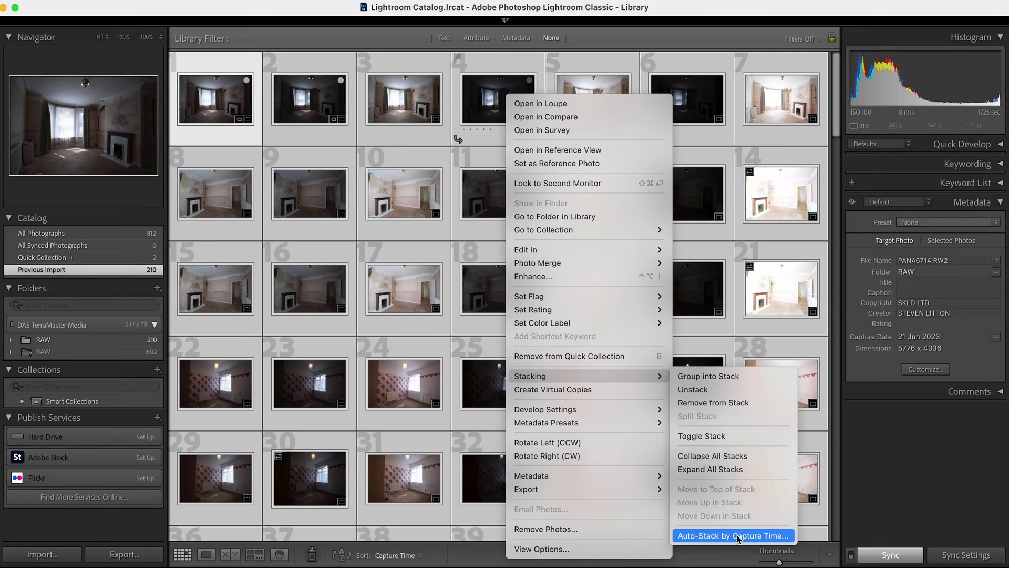
left_click(376, 331)
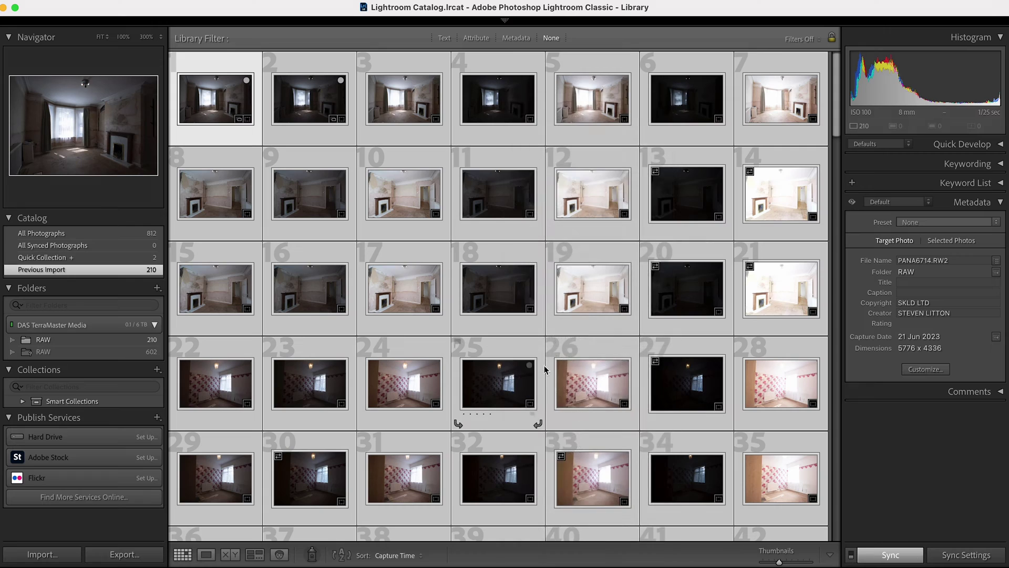
scroll(544, 362, "down", 3)
scroll(544, 361, "down", 20)
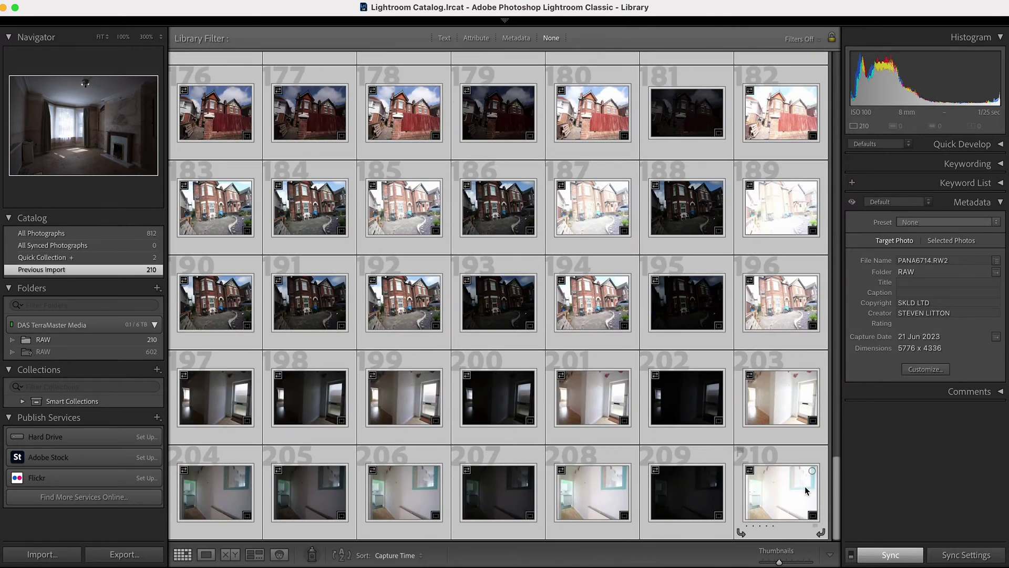
scroll(578, 400, "up", 20)
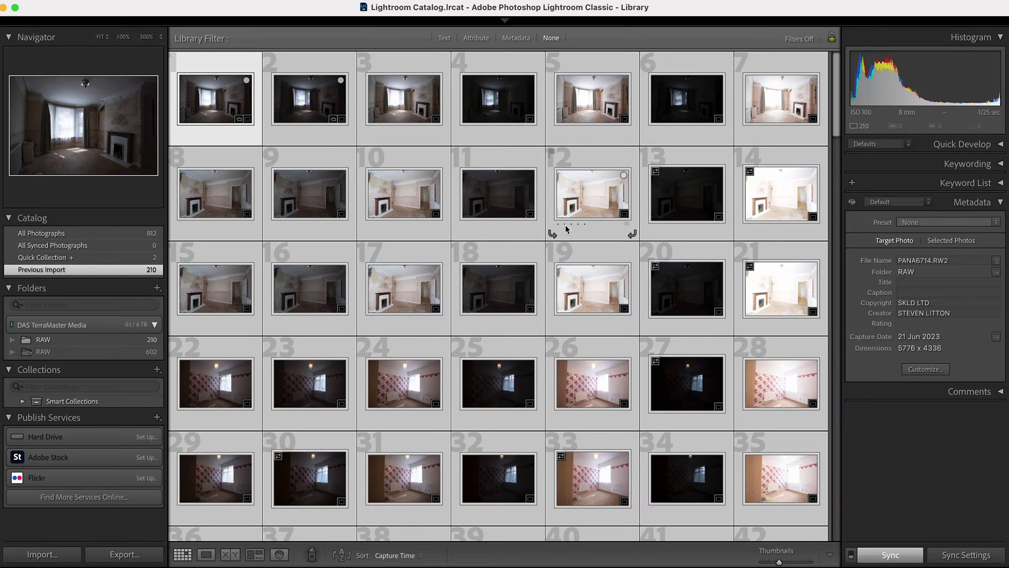
Step: Open Auto-Stack by Capture Time from photo 12's Stacking menu
right_click(583, 207)
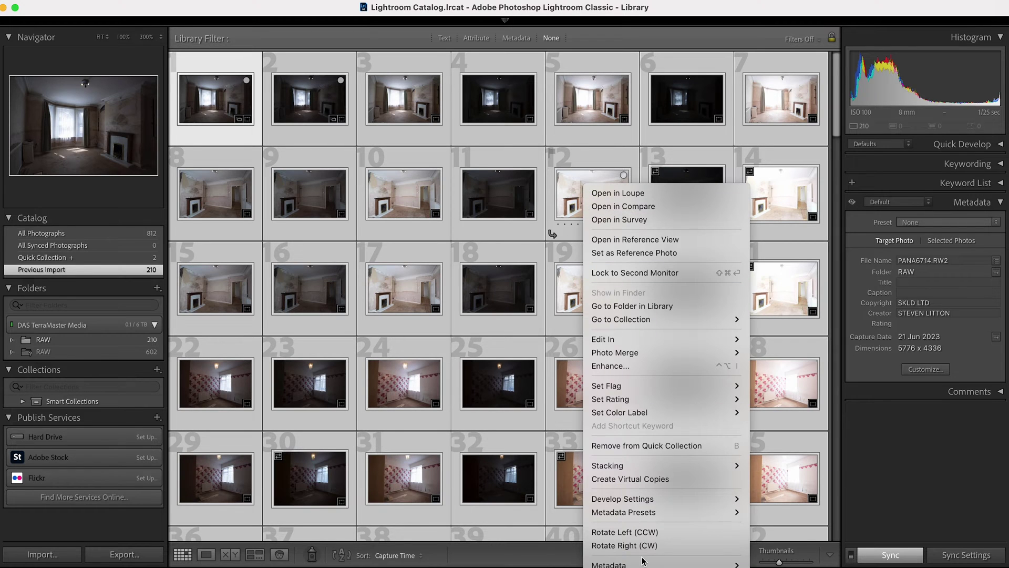
mouse_move(657, 566)
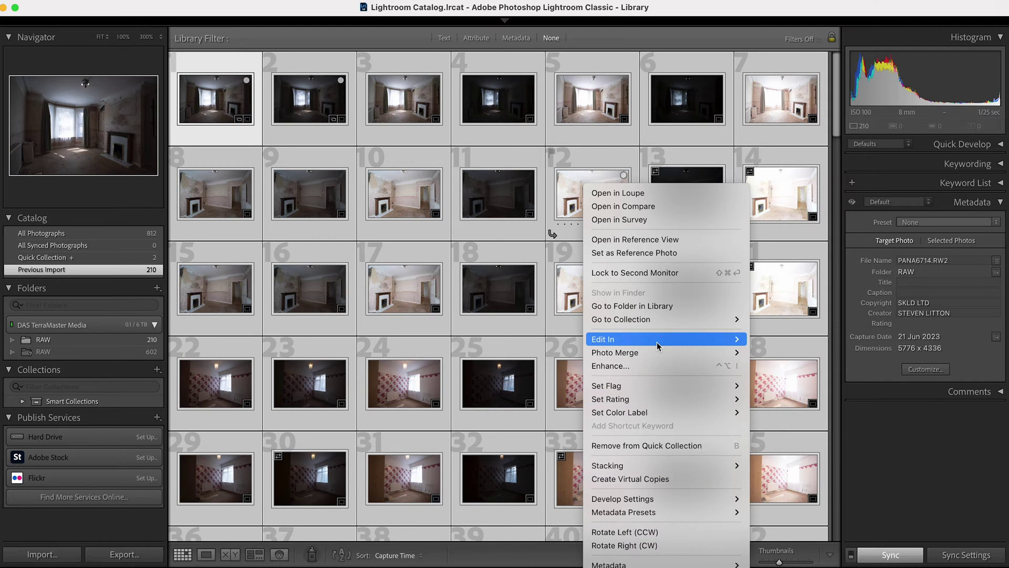
mouse_move(657, 341)
mouse_move(654, 466)
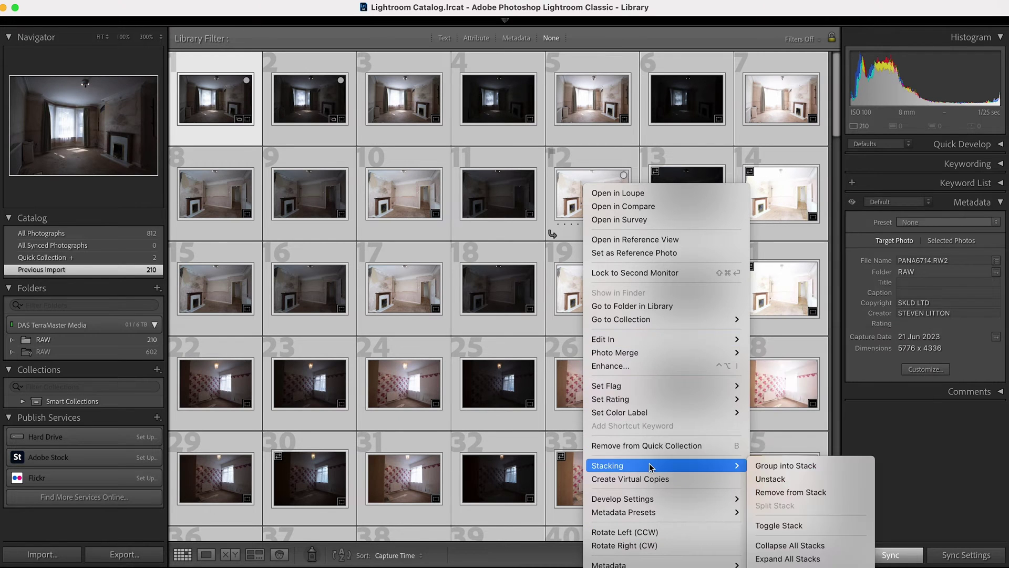
left_click(801, 467)
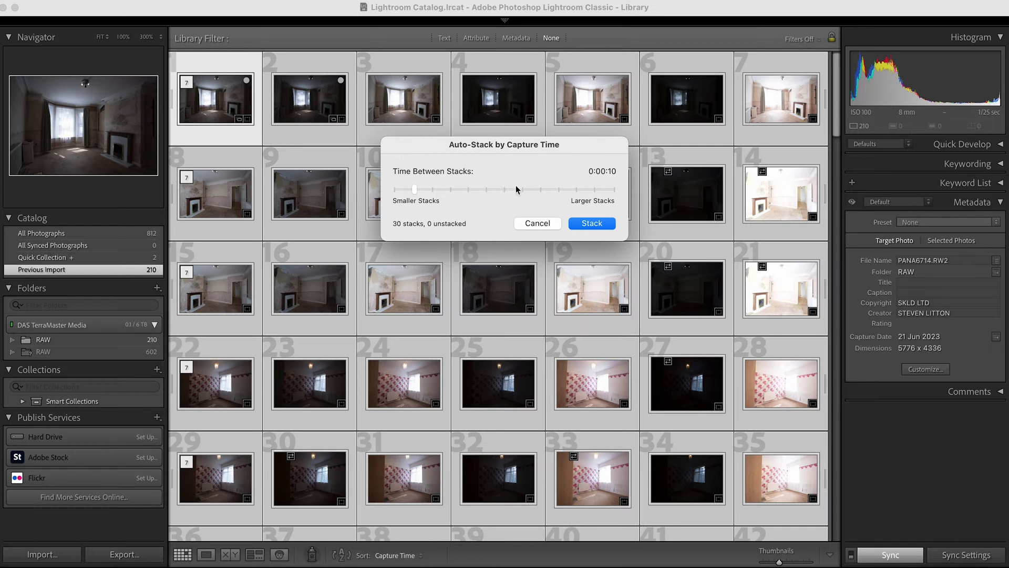
Step: Compare Time Between Stacks gaps, settle near 0:00:00 (57 stacks, 8 unstacked), and stack
left_click_drag(415, 190, 464, 194)
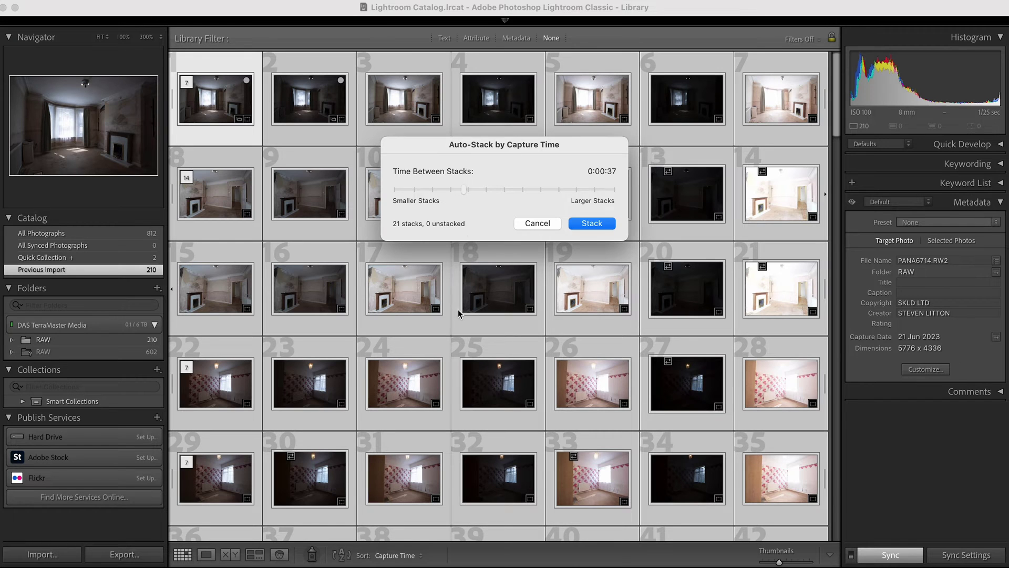
left_click_drag(472, 187, 558, 189)
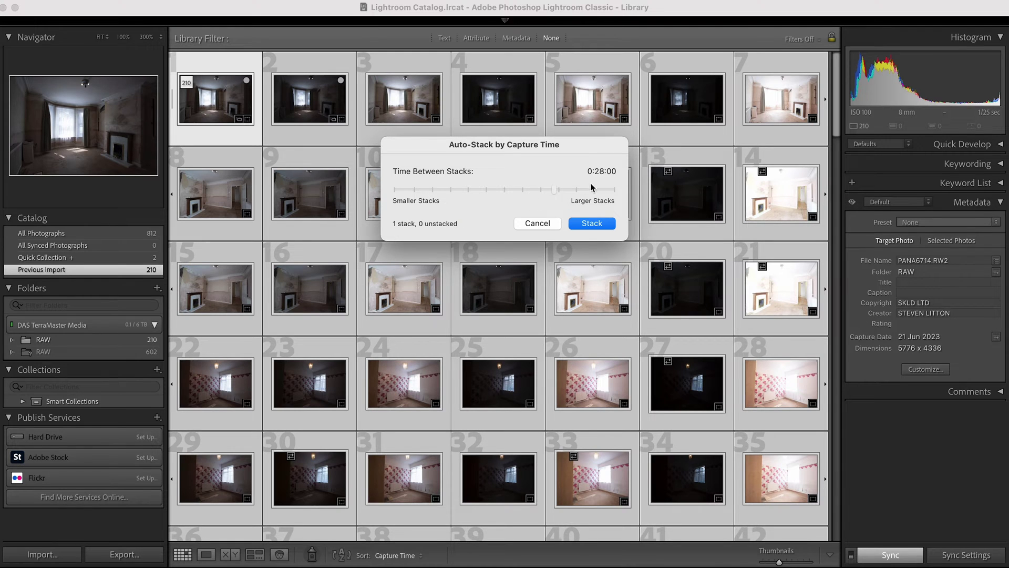
left_click_drag(555, 192, 479, 191)
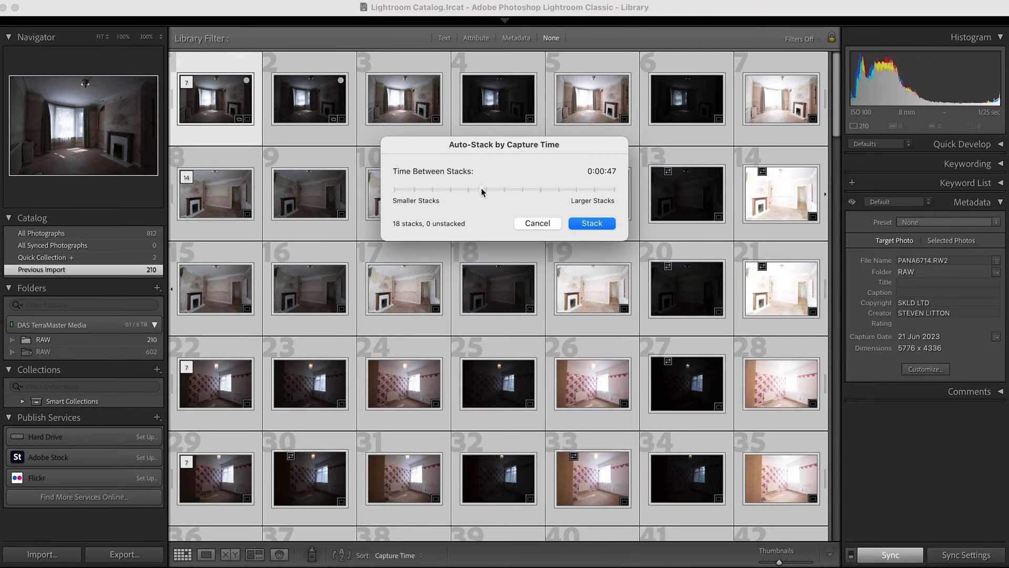
left_click_drag(483, 192, 391, 195)
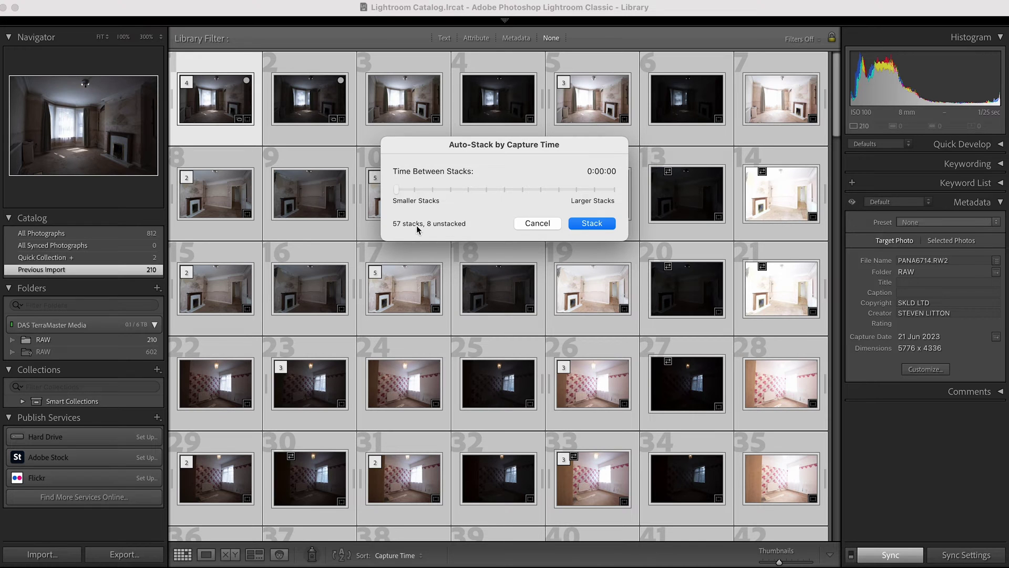
left_click(607, 226)
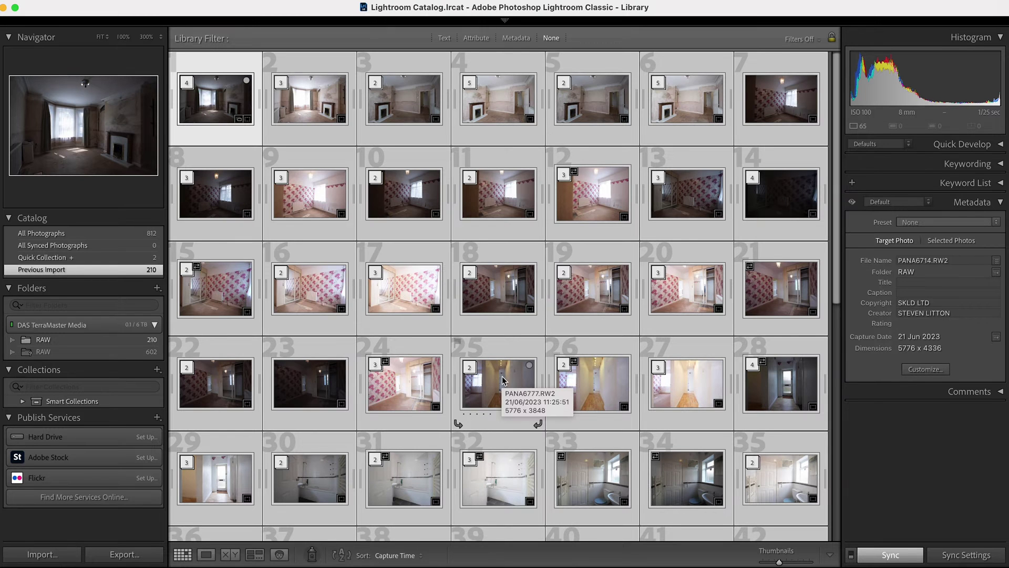
Step: Undo Collapse All Stacks so stacks show expanded, then bring up photo 2's actions
key("super+z")
scroll(503, 374, "down", 20)
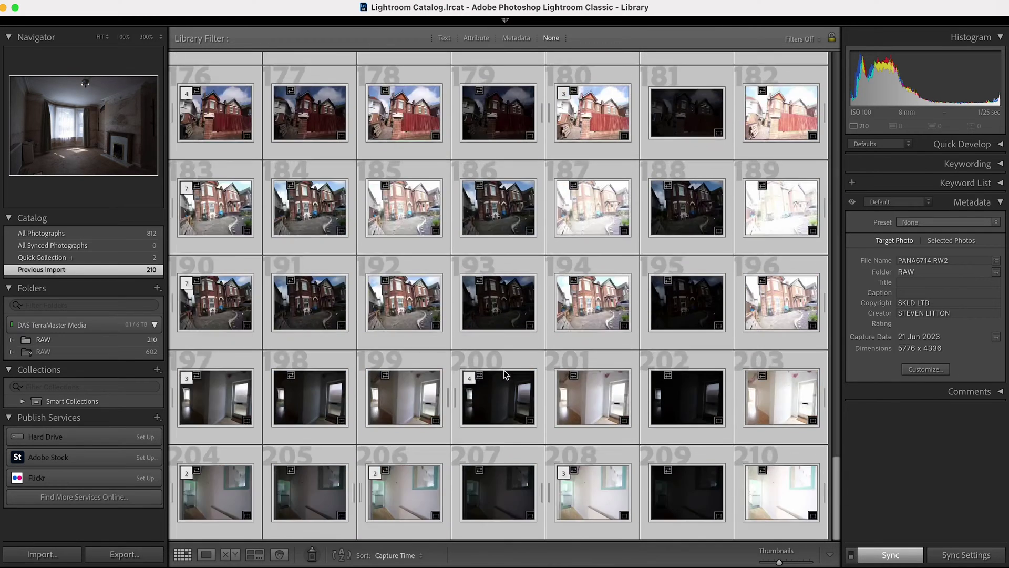
scroll(503, 374, "up", 20)
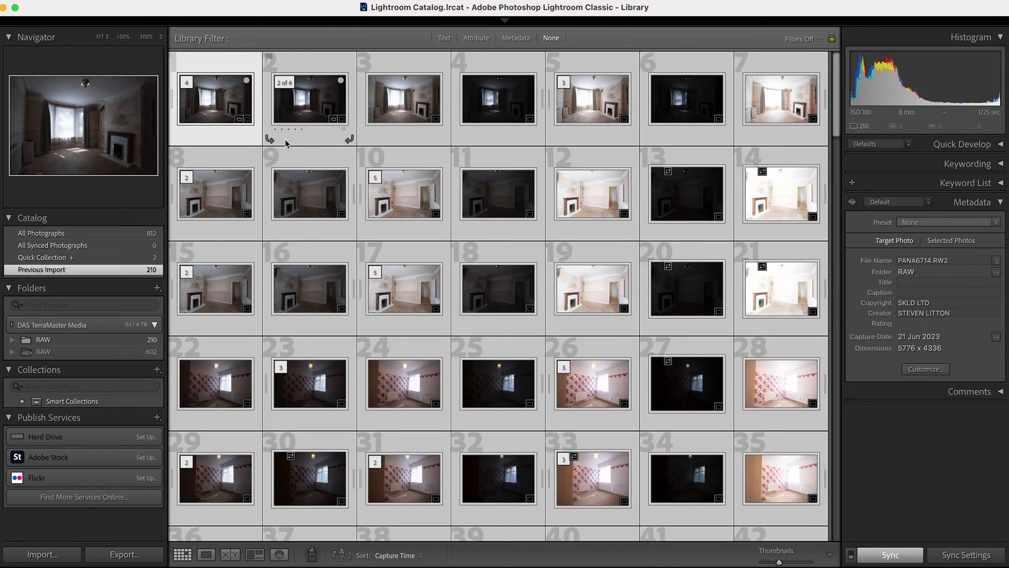
right_click(280, 108)
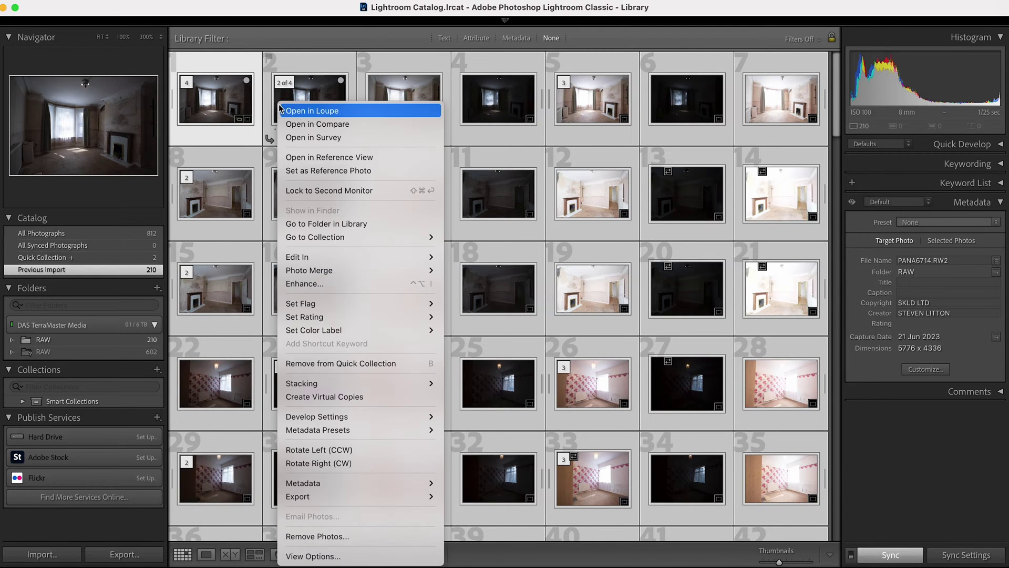
Step: Auto-stack with a 0:00:09 capture-time gap into 30 stacks, 0 unstacked
mouse_move(357, 384)
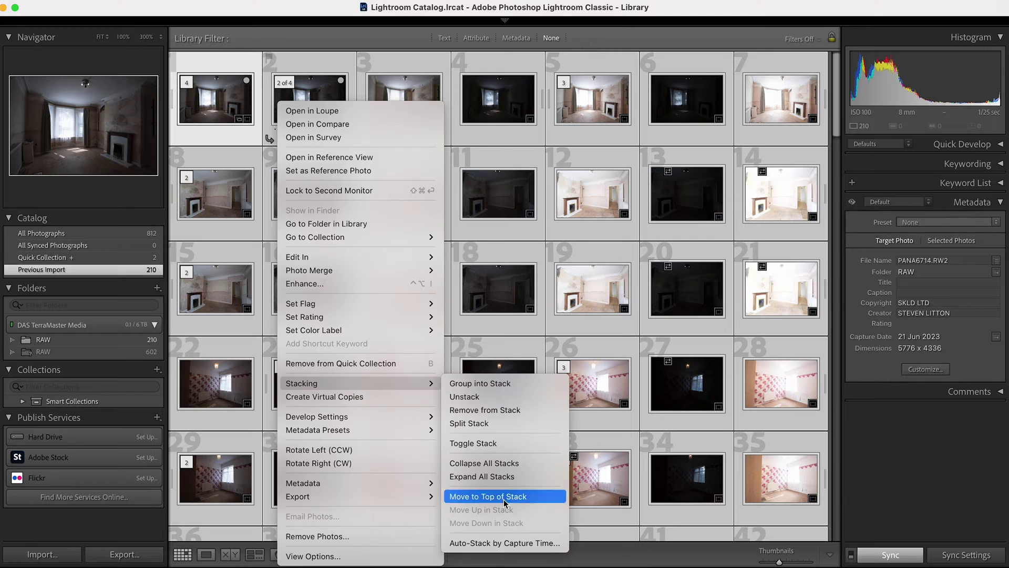
left_click(502, 543)
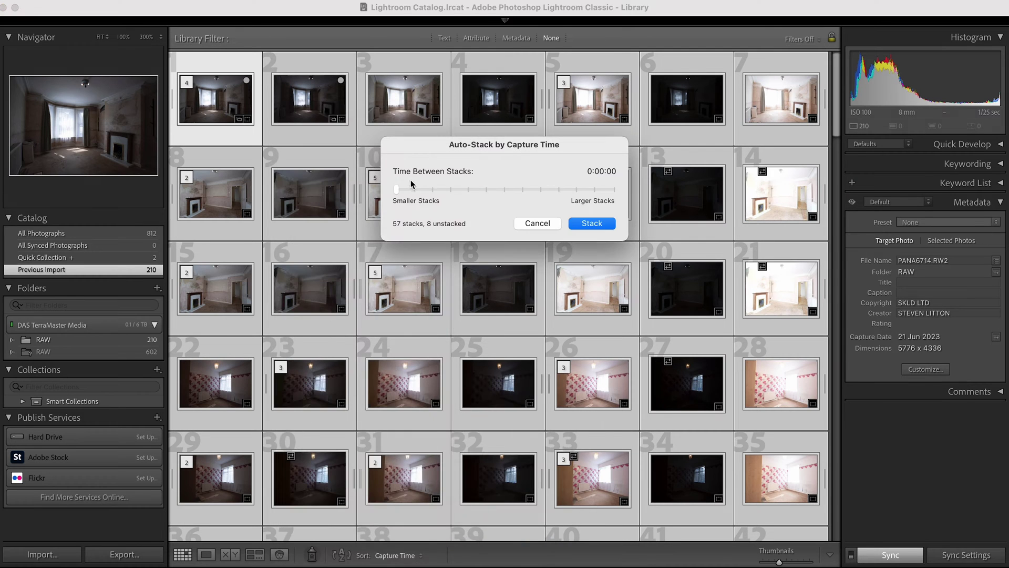
mouse_move(396, 189)
left_mouse_down()
mouse_move(437, 195)
mouse_move(413, 190)
left_mouse_up()
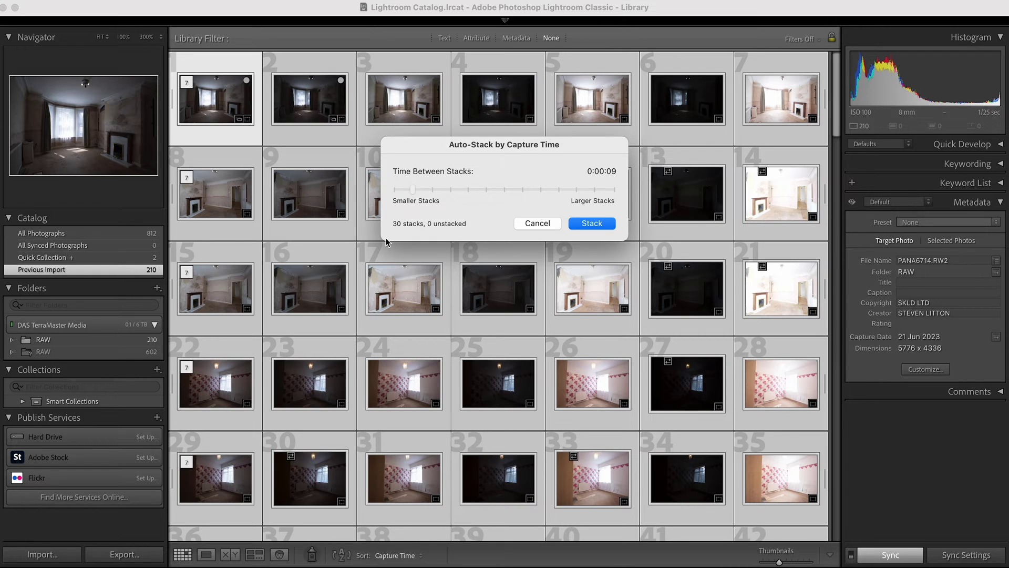
left_click(591, 224)
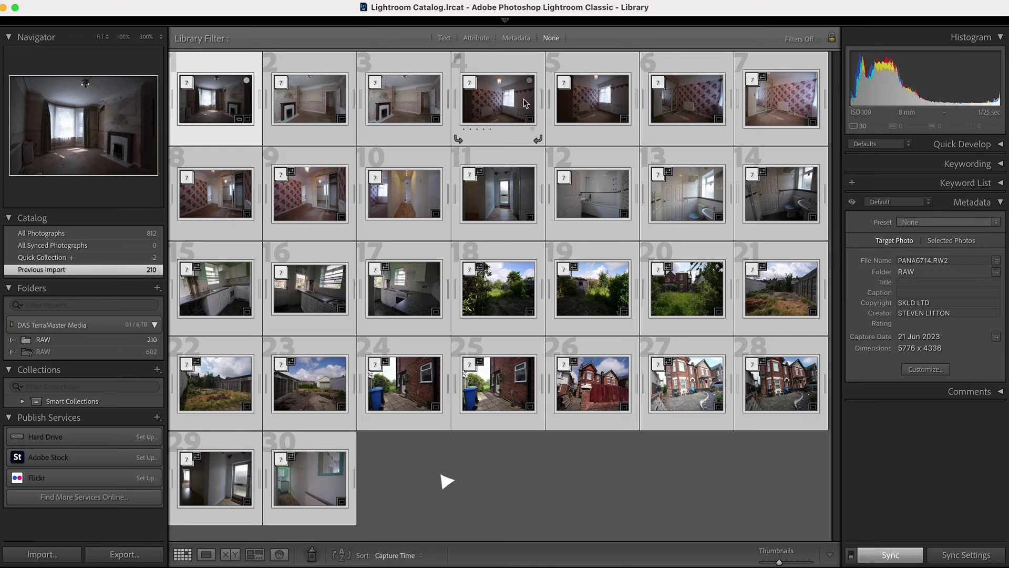
Step: Expand and collapse stack 14 twice to inspect its seven exposures
left_click(753, 177)
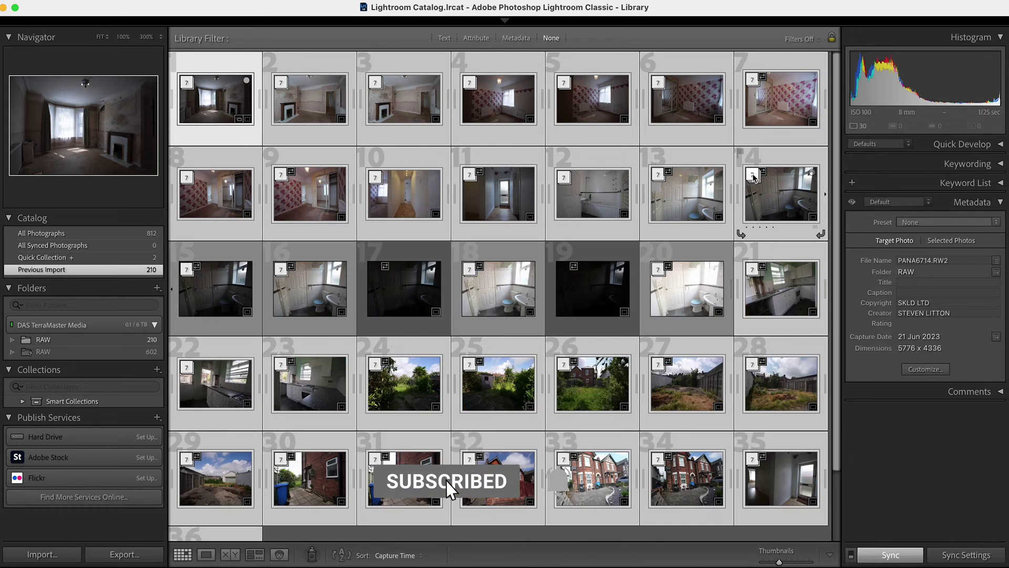
left_click(752, 178)
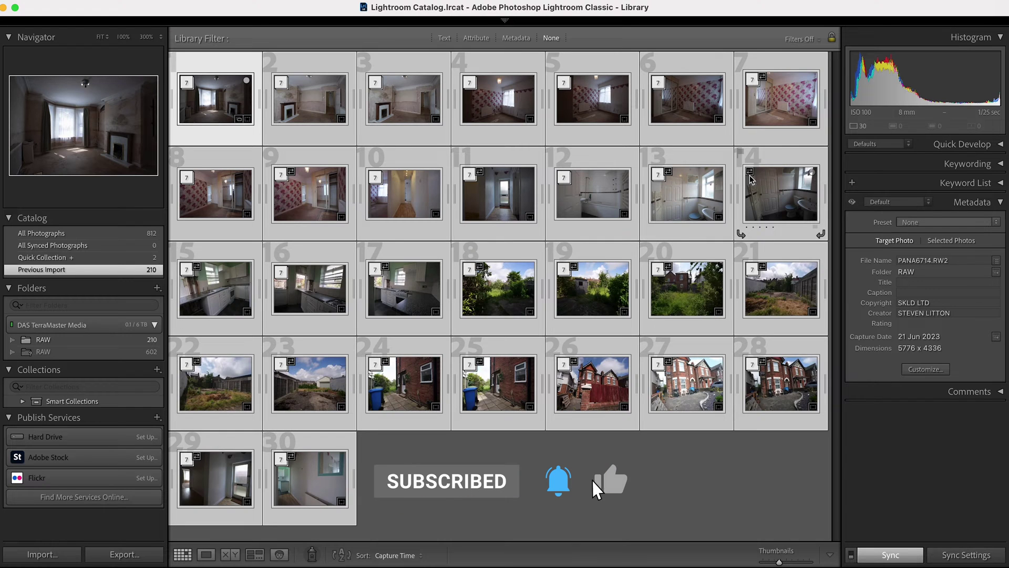
left_click(753, 177)
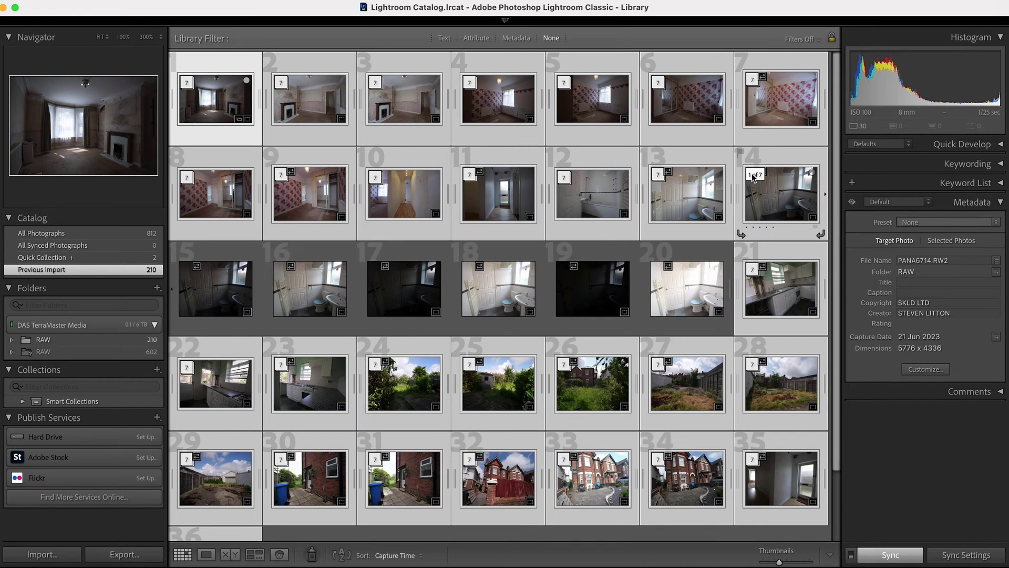
left_click(753, 177)
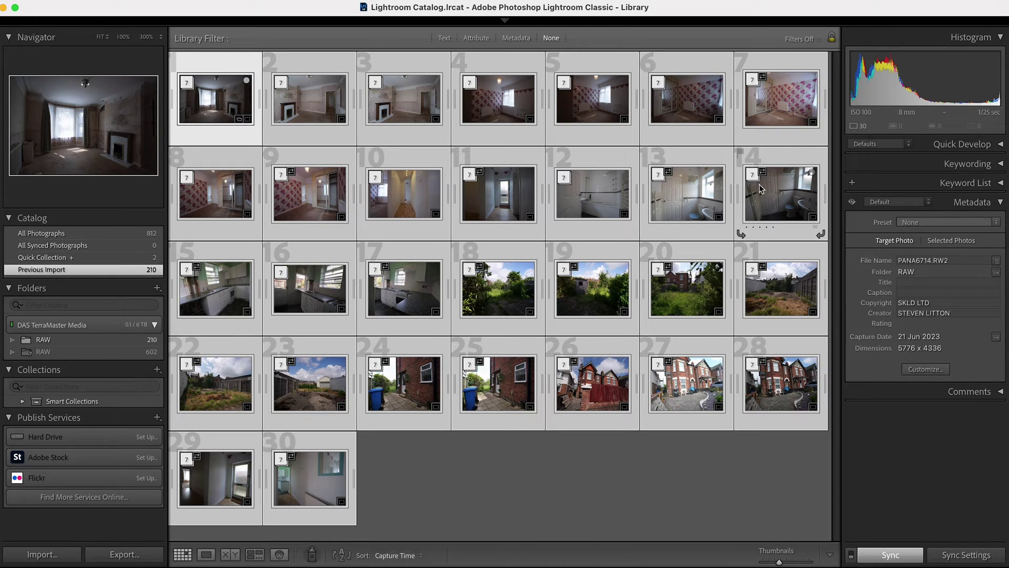
Step: Try Unstack, undo it to restore the 30 stacks, then reselect all 30 stacks
right_click(777, 195)
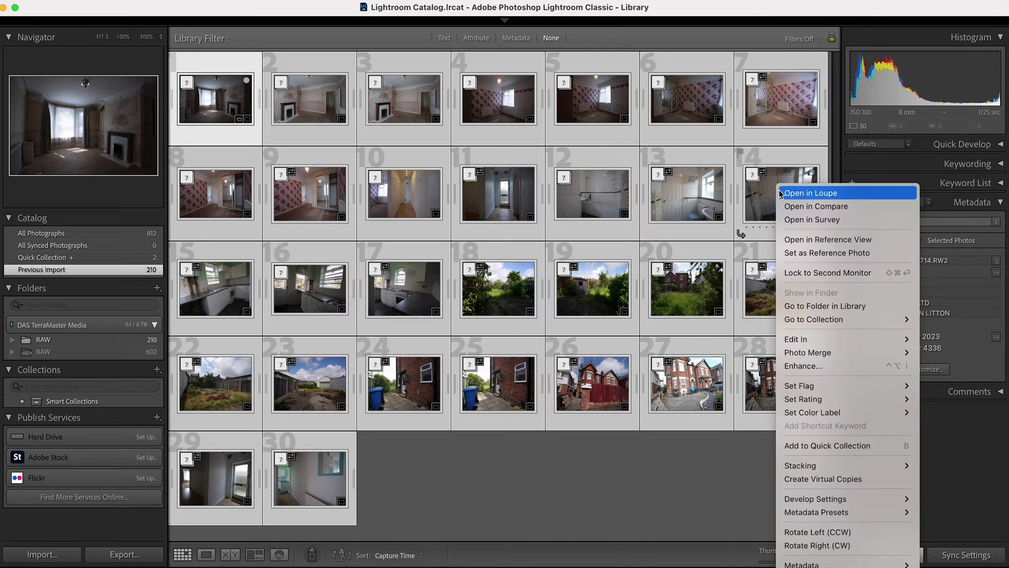
mouse_move(812, 469)
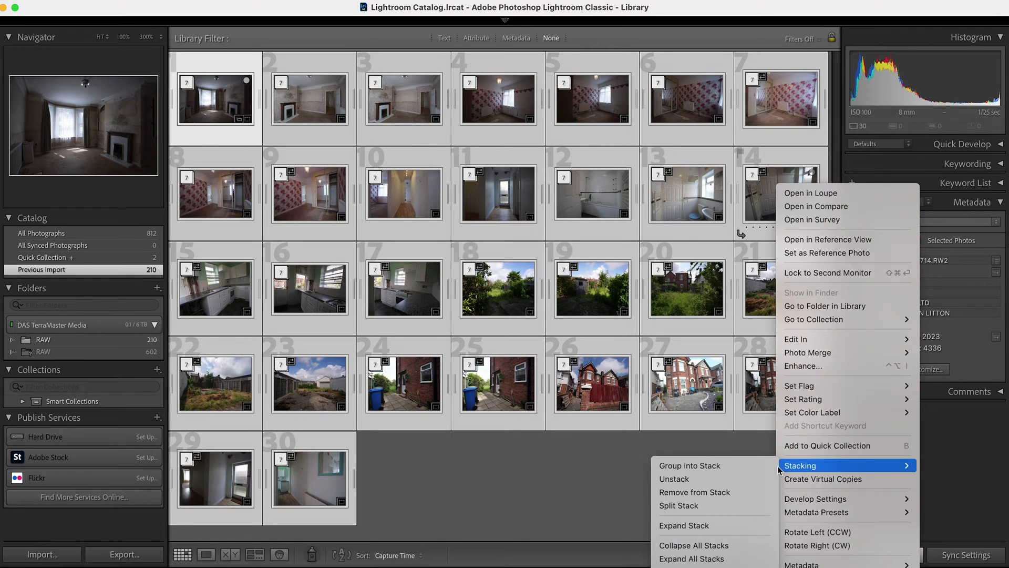
left_click(667, 481)
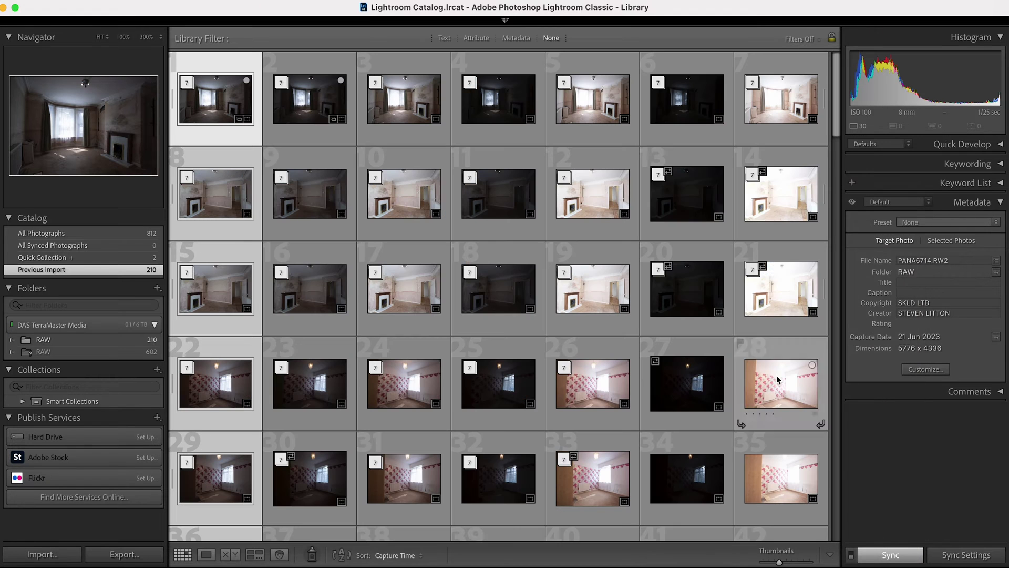
scroll(469, 271, "down", 15)
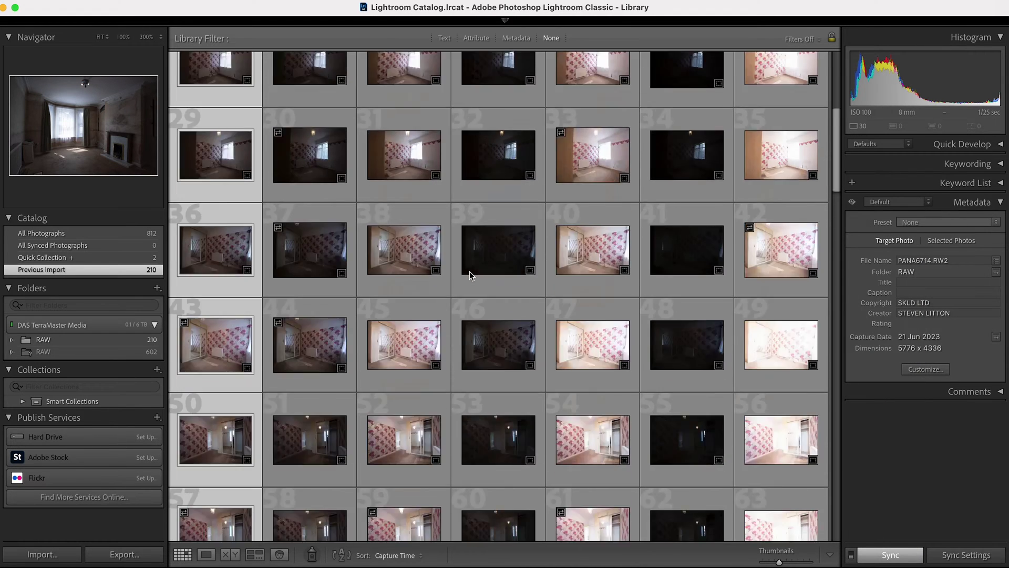
scroll(469, 270, "up", 10)
key("super+z")
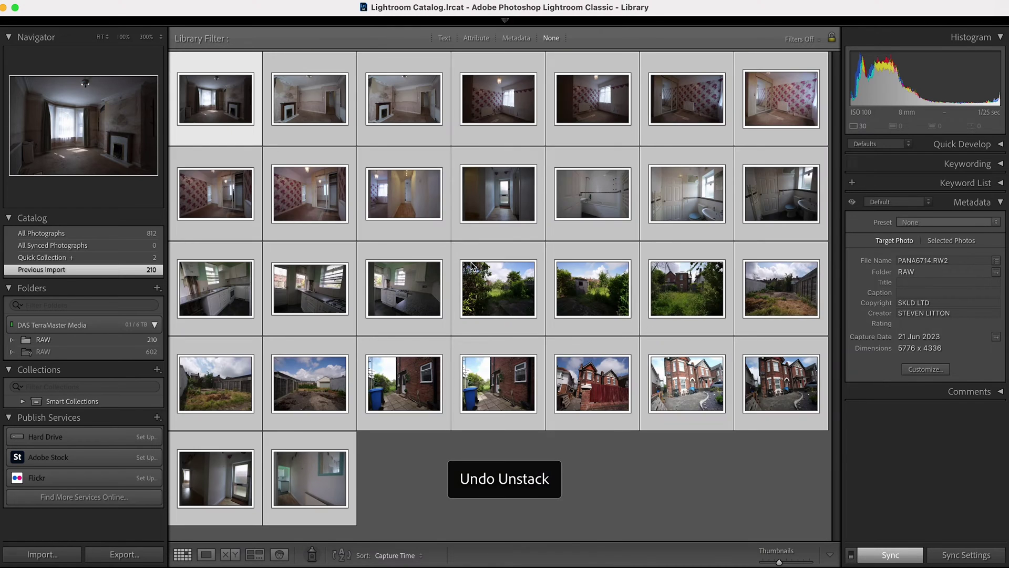
left_click(419, 485)
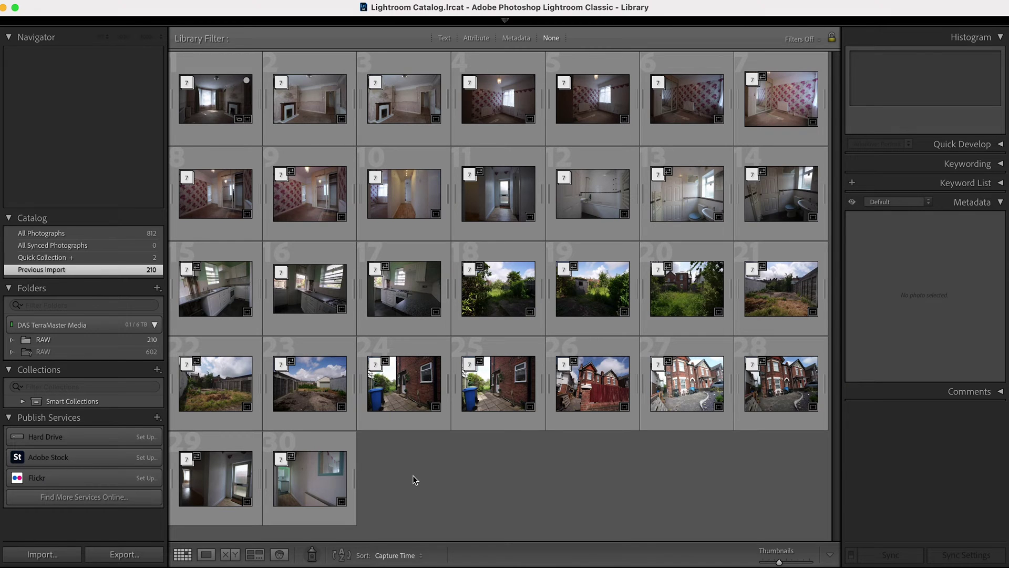
key("super+a")
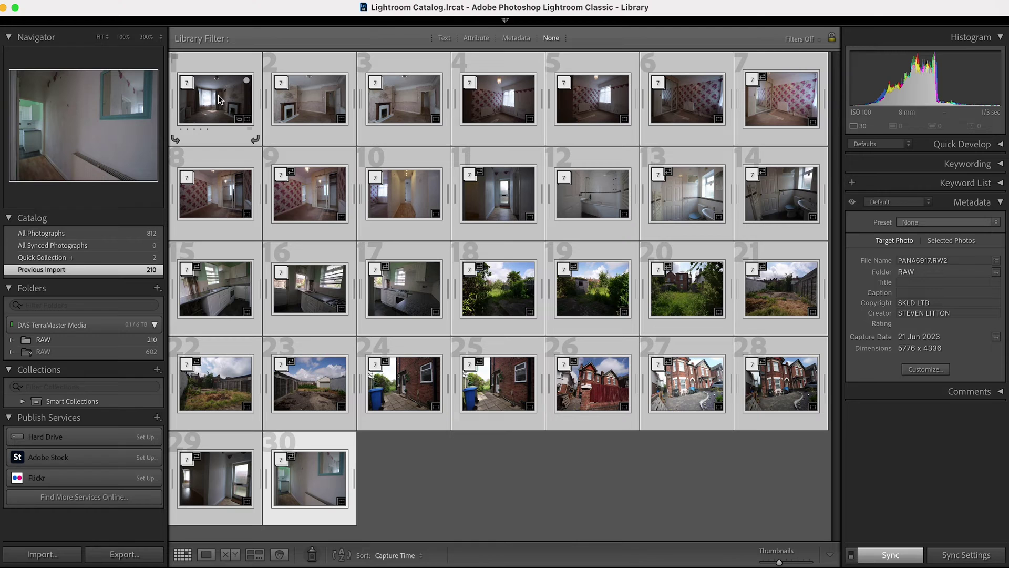
Step: Batch-merge every selected stack into an HDR DNG with Photo Merge > HDR
right_click(214, 102)
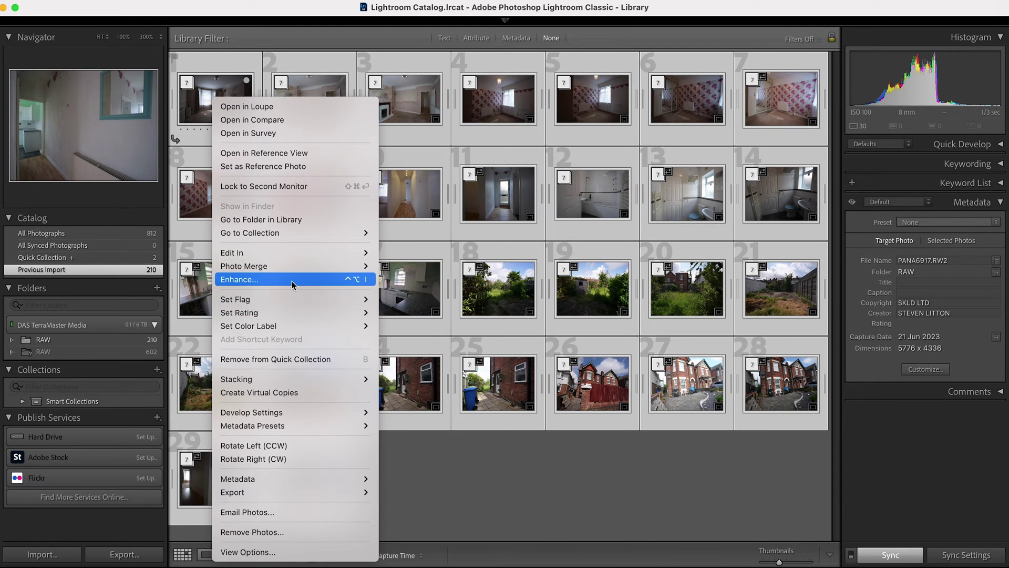
mouse_move(288, 267)
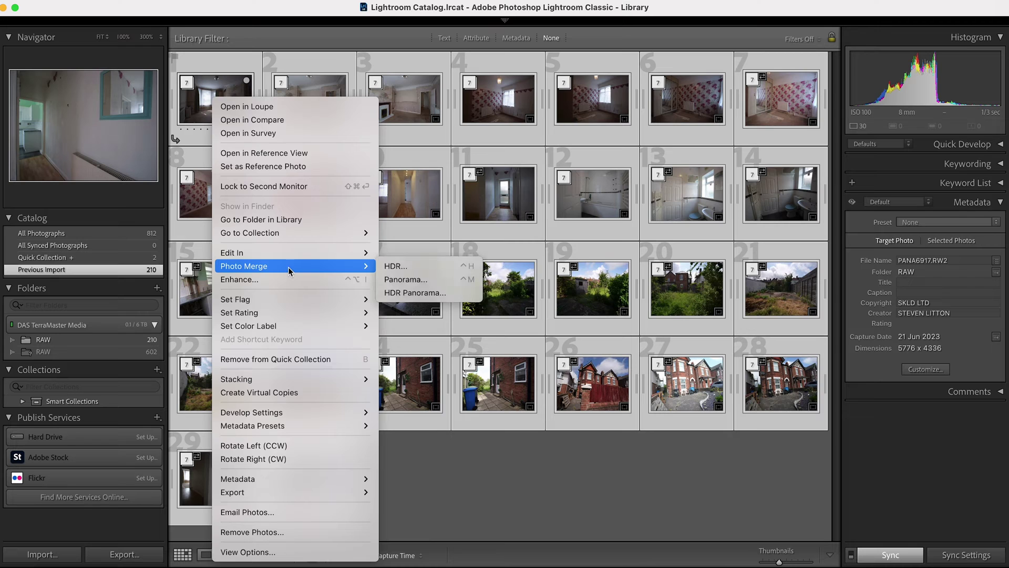
left_click(419, 269)
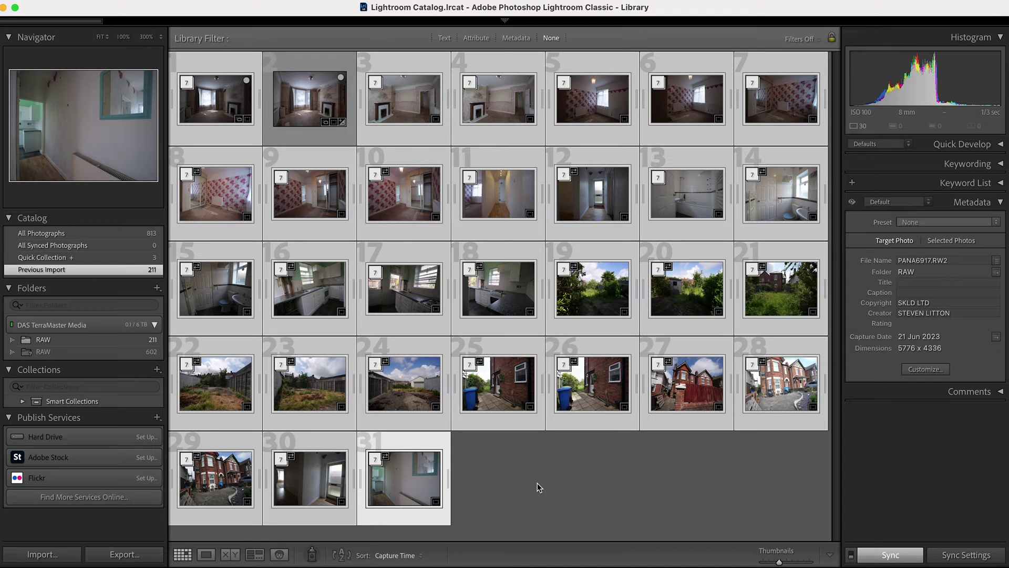
key("super+Tab")
key("super+Tab")
key("super+Tab")
key("super+Tab")
key("super+Tab")
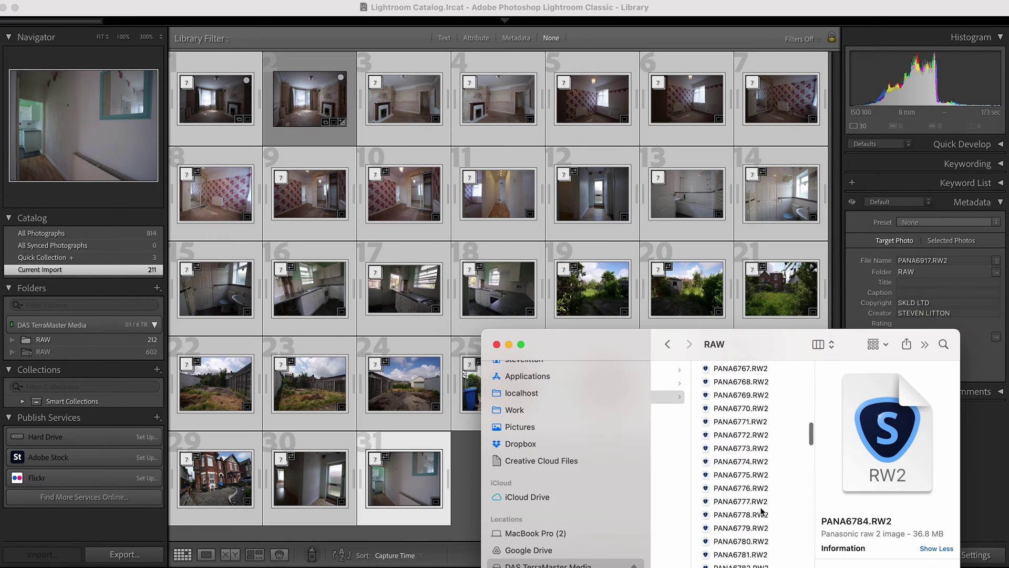
Step: Preview PANA6721-HDR.dng and PANA6714-HDR.dng in Finder's RAW folder, then return to Lightroom
scroll(766, 505, "up", 15)
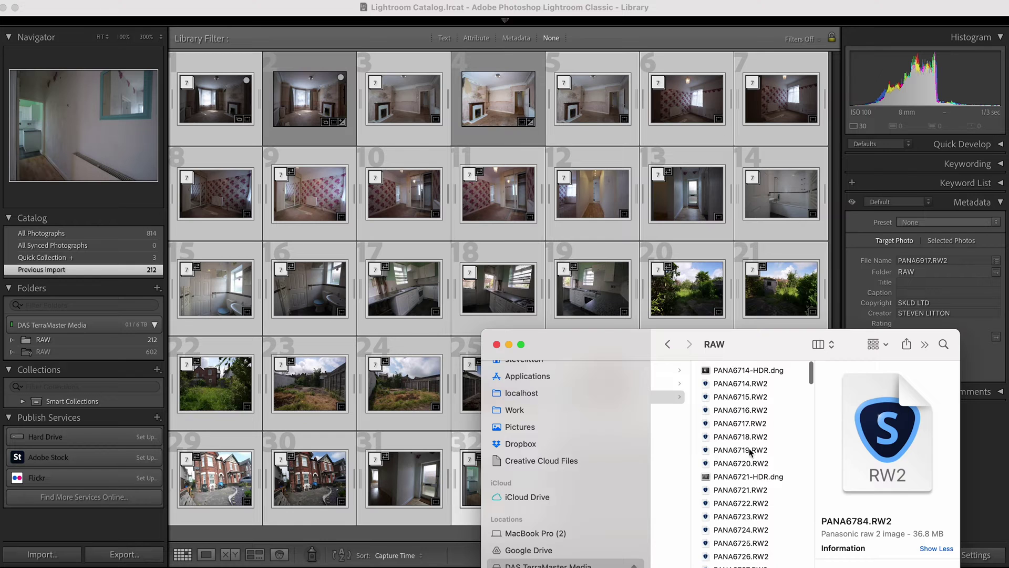
scroll(750, 452, "down", 3)
left_click(743, 397)
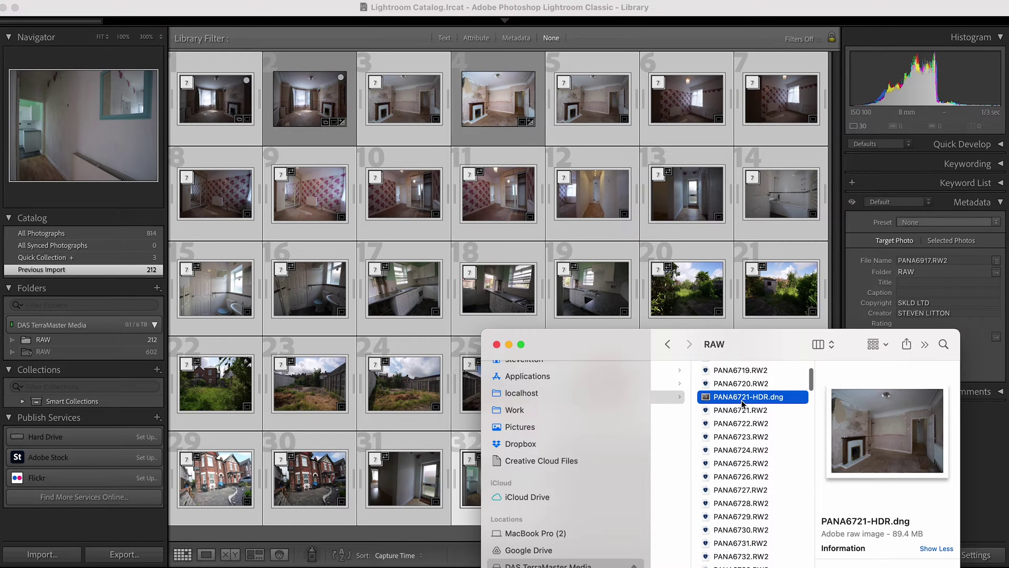
scroll(744, 389, "up", 3)
left_click(743, 368)
scroll(746, 478, "down", 1)
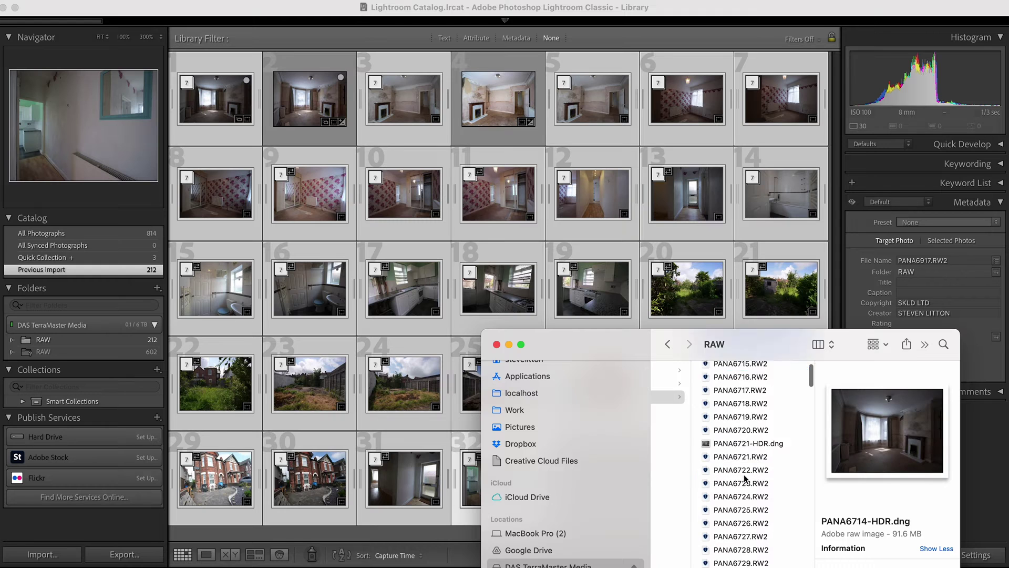
scroll(745, 479, "up", 3)
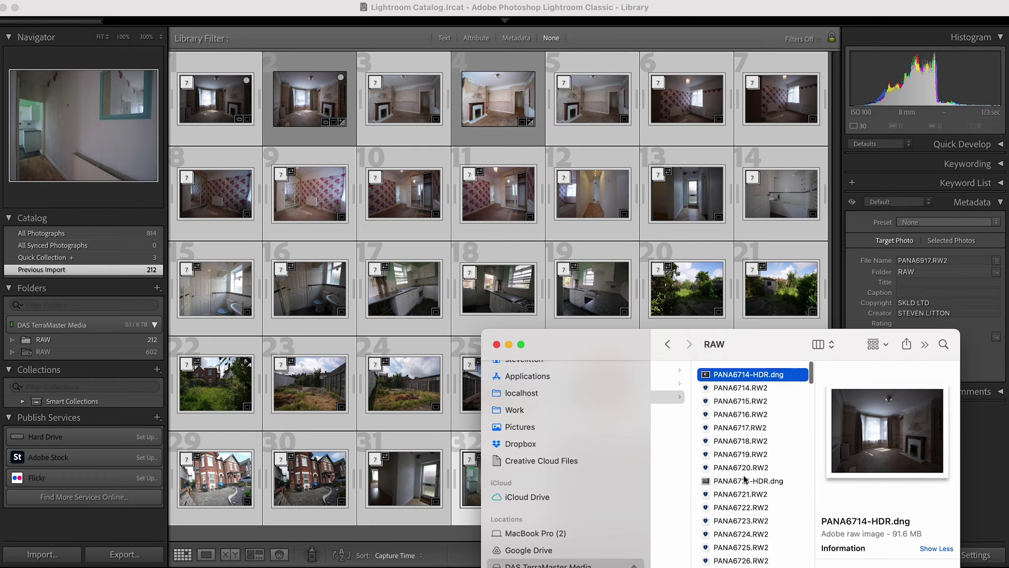
scroll(744, 478, "up", 3)
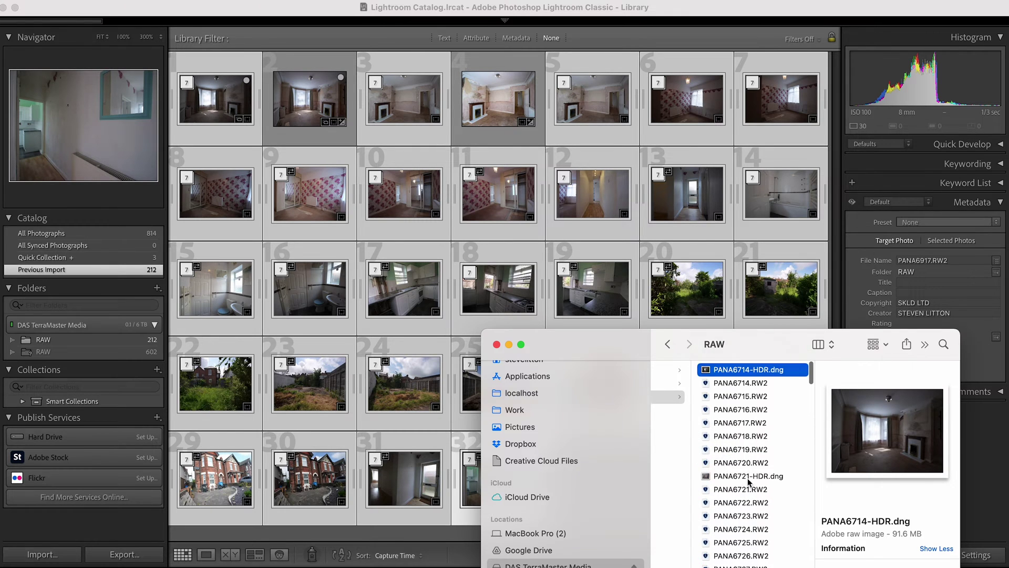
scroll(749, 481, "down", 5)
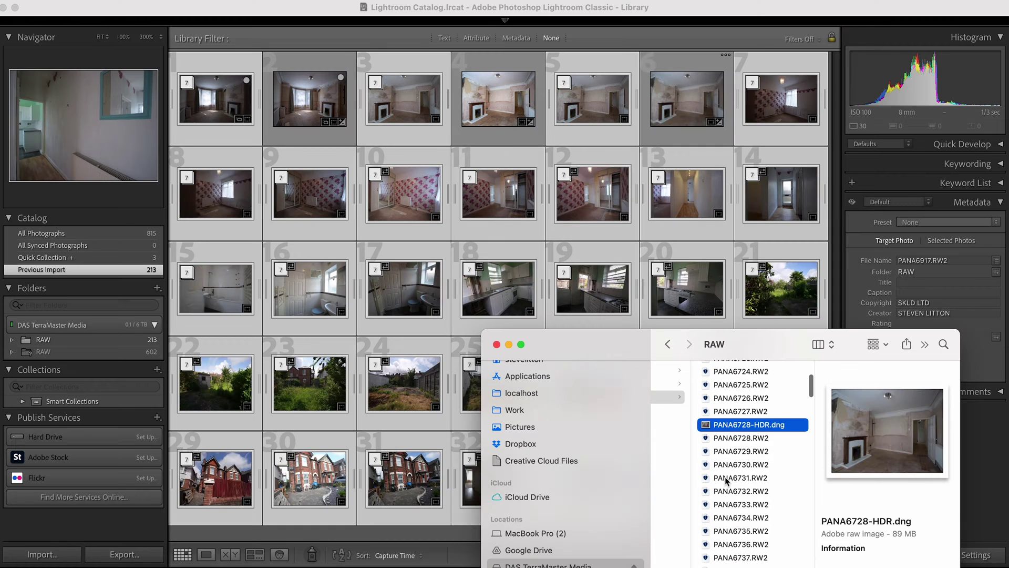
scroll(726, 479, "down", 20)
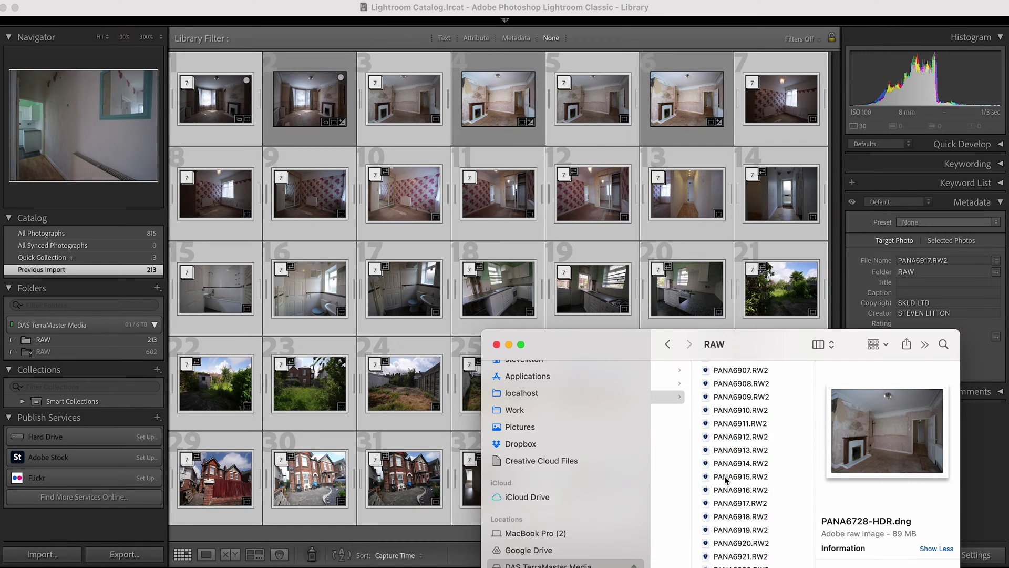
scroll(726, 479, "up", 20)
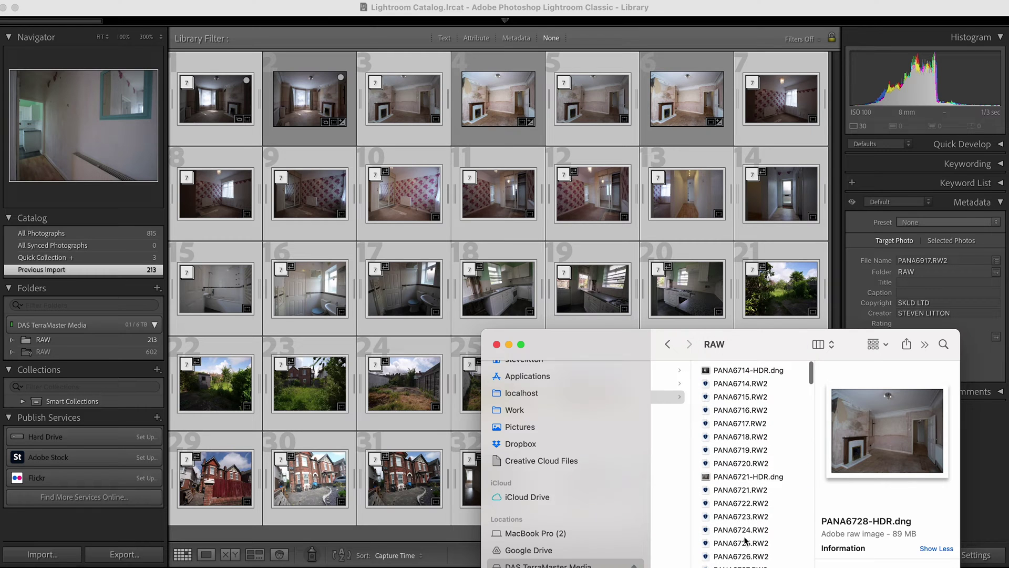
scroll(746, 541, "down", 20)
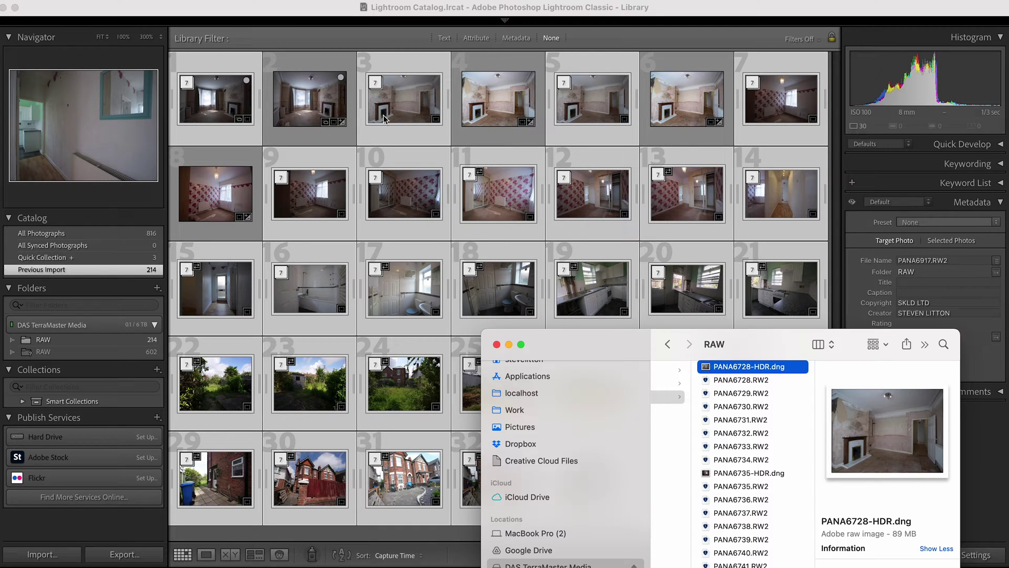
left_click(401, 210)
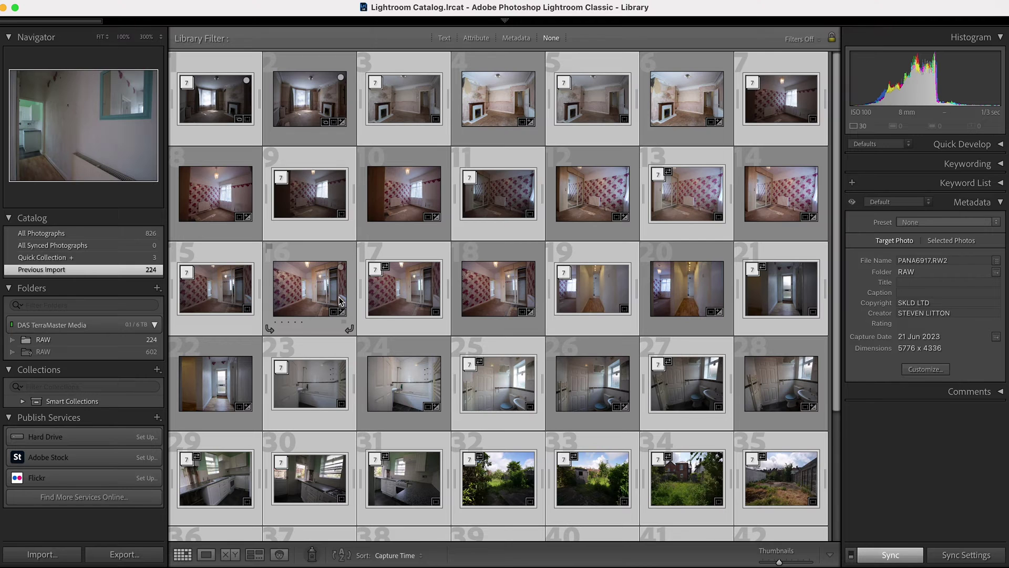
Step: Scroll the Library grid to watch merged HDR images arrive, reaching 225 photos
mouse_move(83, 23)
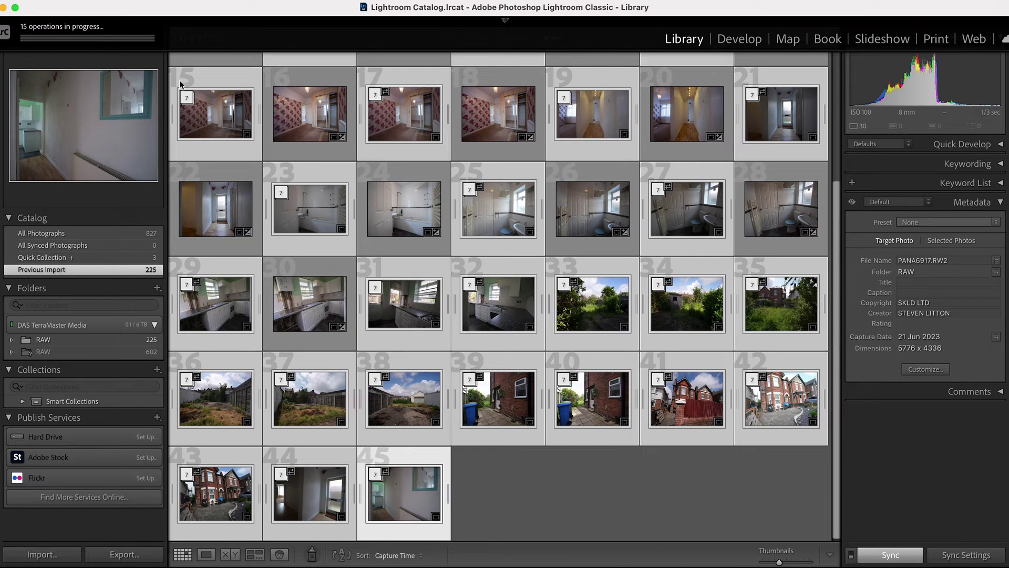
scroll(460, 351, "up", 3)
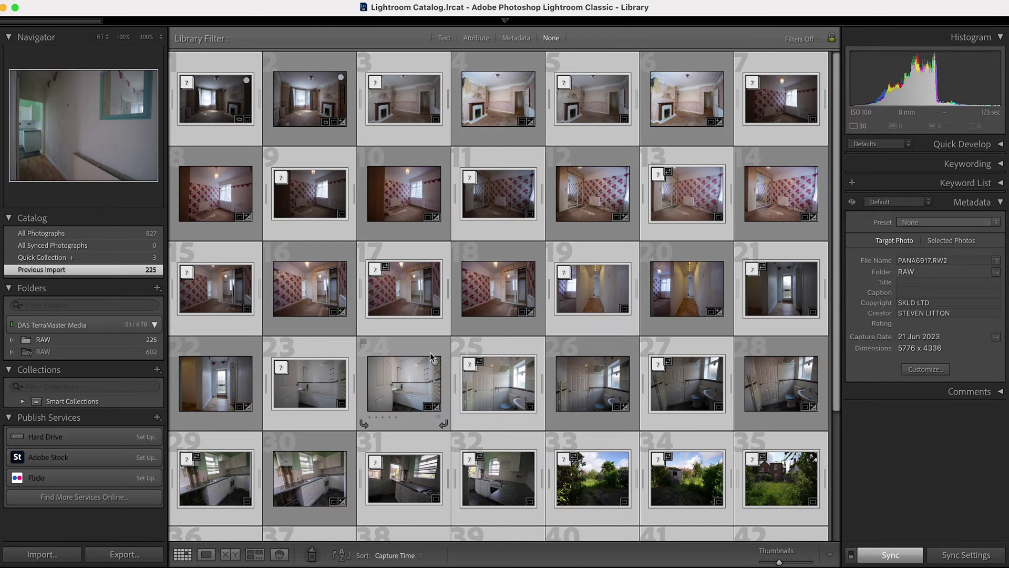
scroll(412, 356, "down", 3)
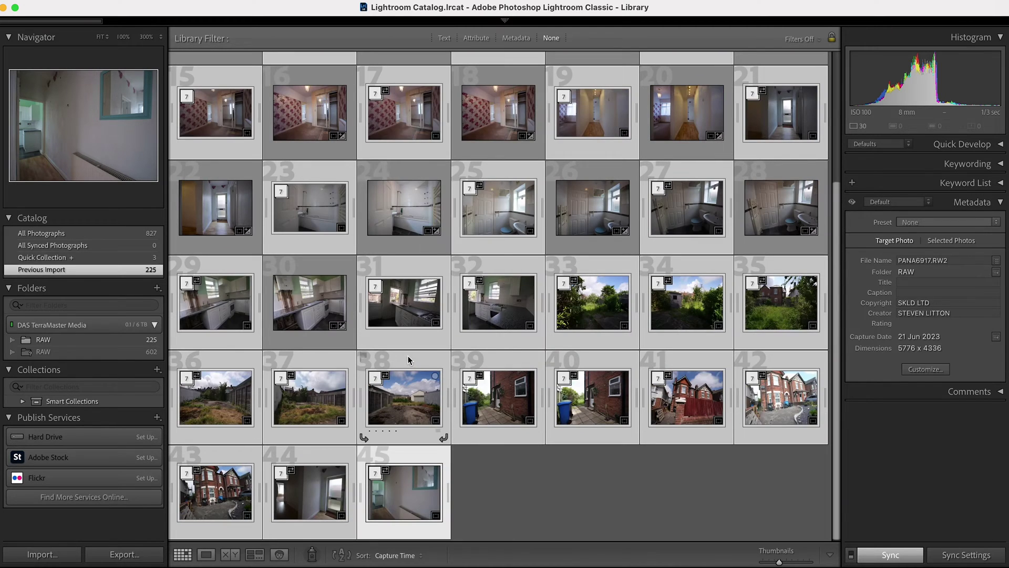
Step: In Finder, preview the merged PANA6735, PANA6742, PANA6784 and PANA6798 -HDR.dng files
key("super+Tab")
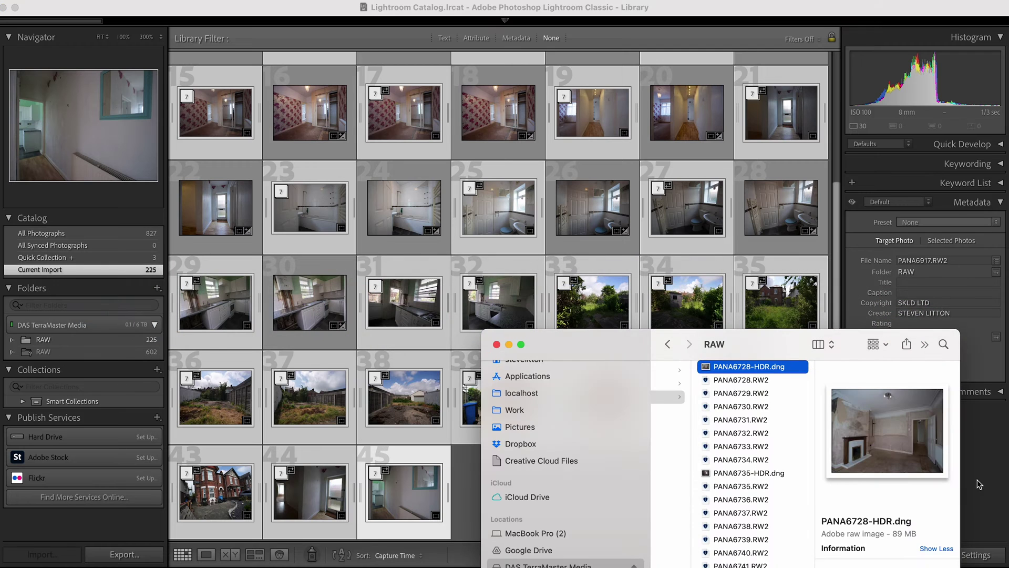
left_click(741, 473)
scroll(757, 520, "down", 5)
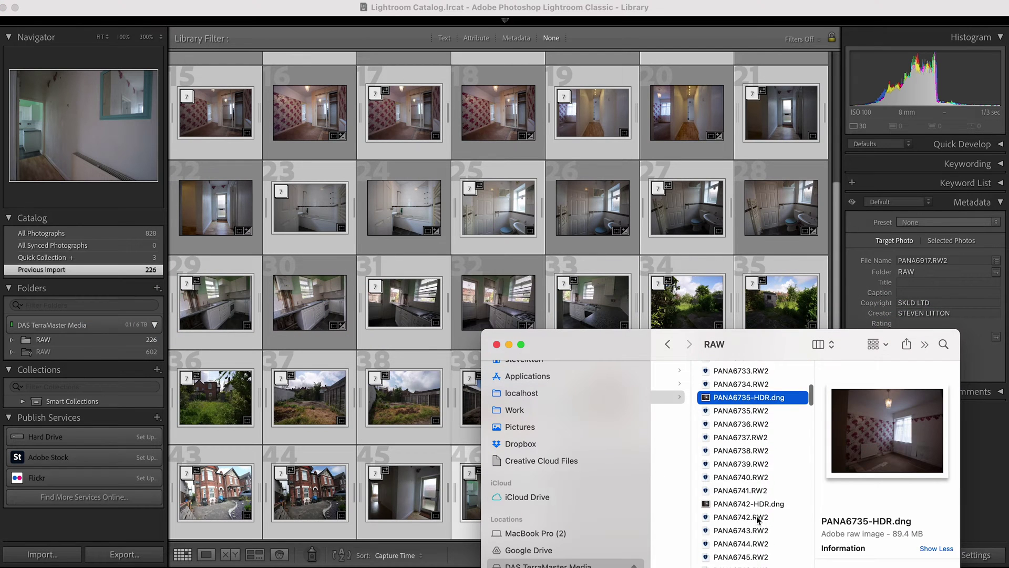
left_click(757, 503)
scroll(763, 515, "down", 10)
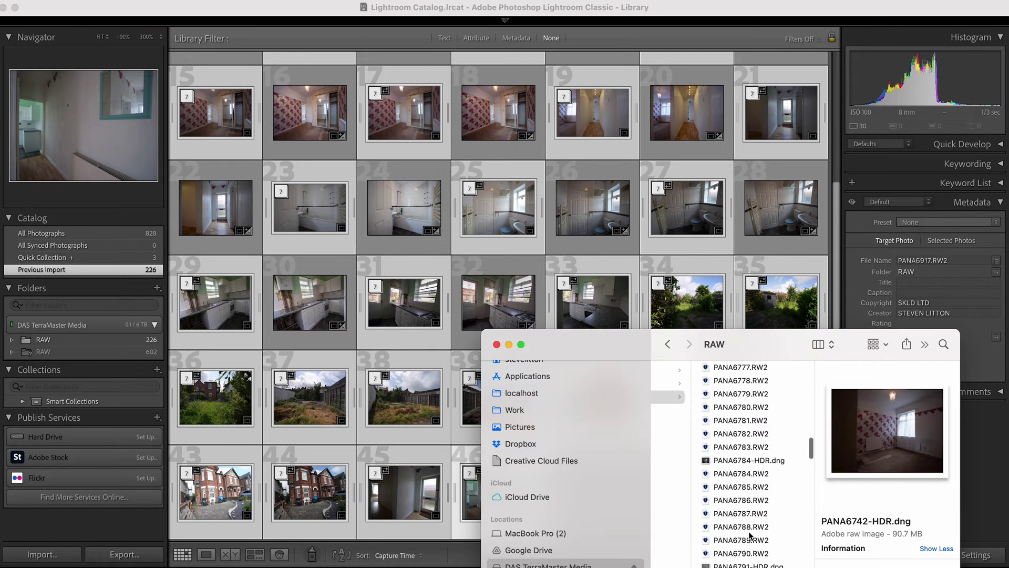
left_click(749, 460)
scroll(746, 473, "down", 10)
left_click(744, 481)
scroll(731, 535, "down", 2)
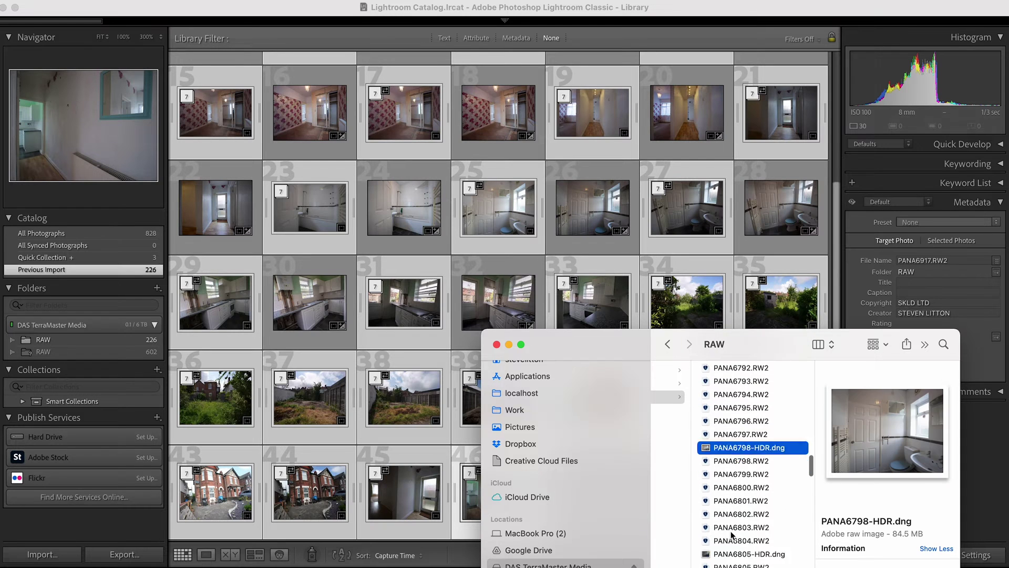
Step: Return to the Lightroom library grid, which now counts 227 photos
scroll(732, 535, "down", 3)
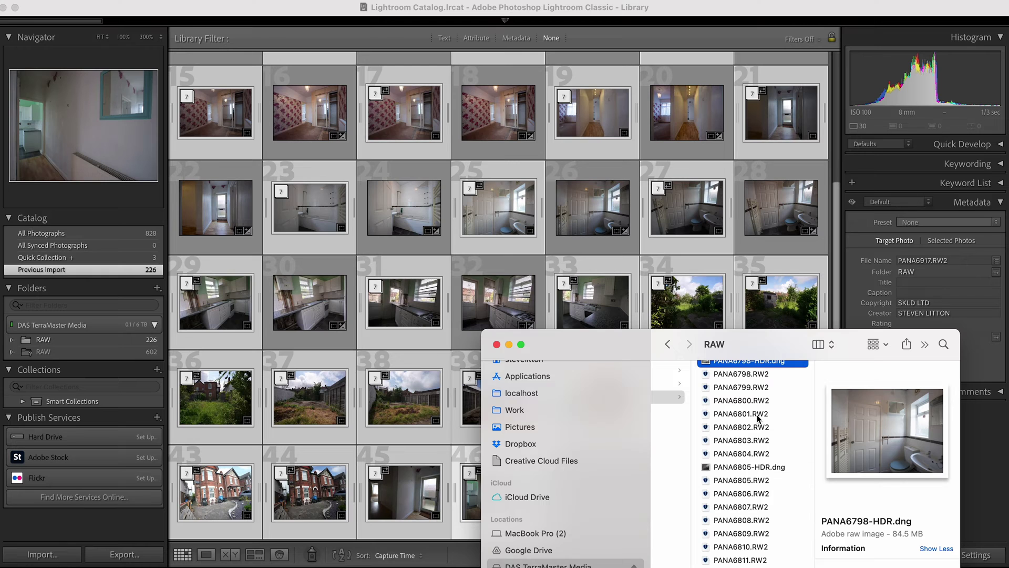
scroll(757, 418, "up", 1)
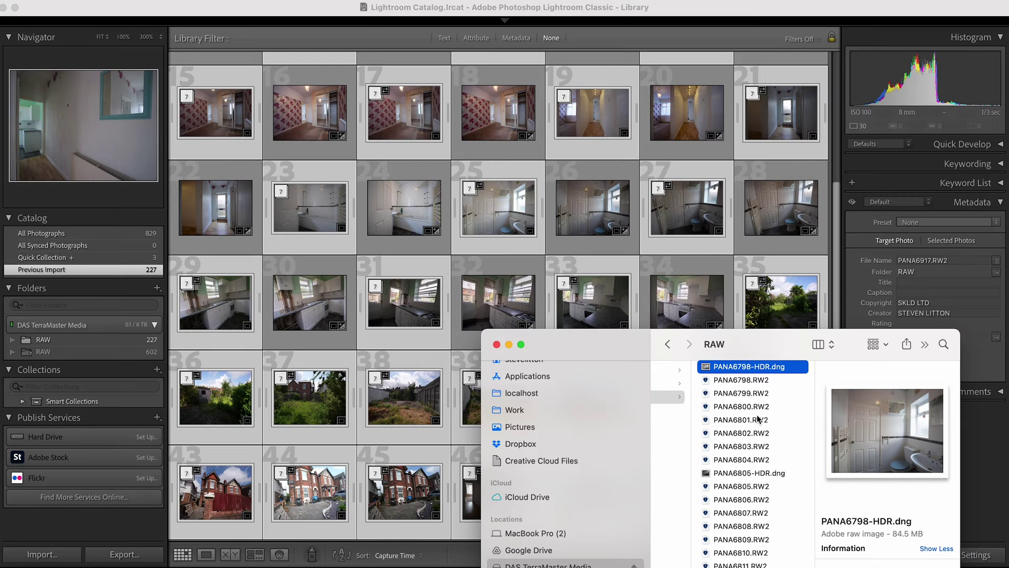
scroll(758, 419, "left", 3)
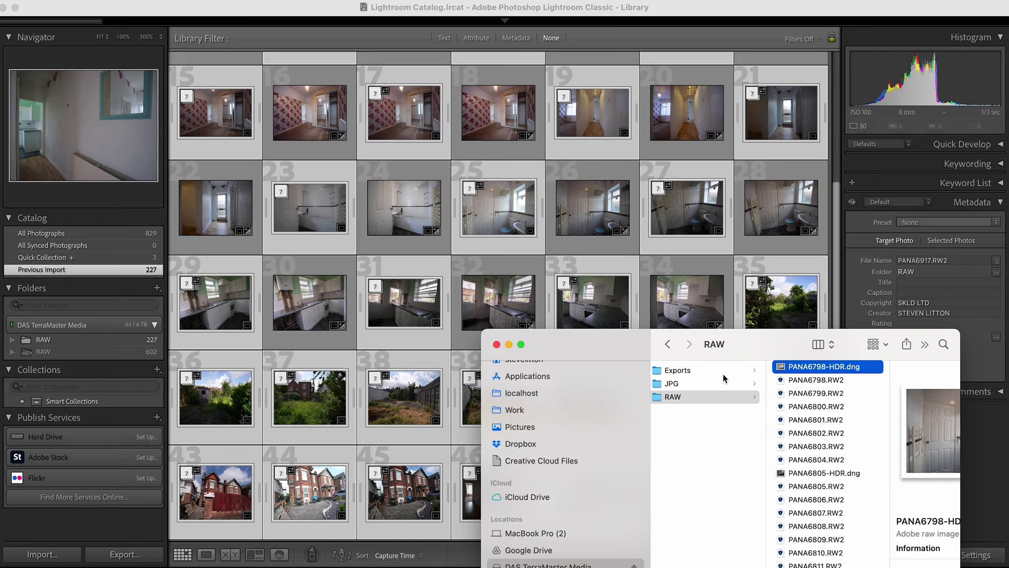
left_click(428, 316)
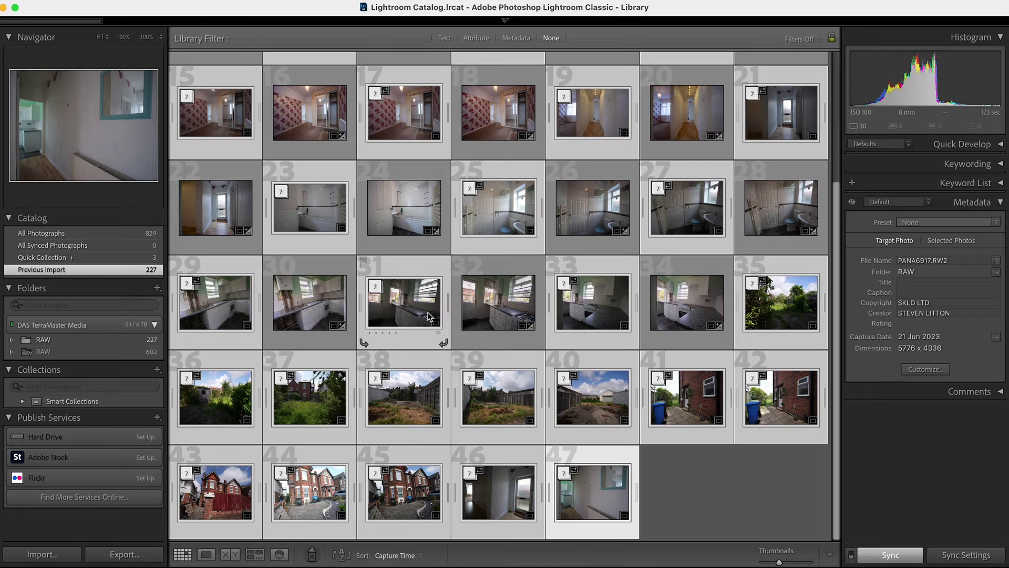